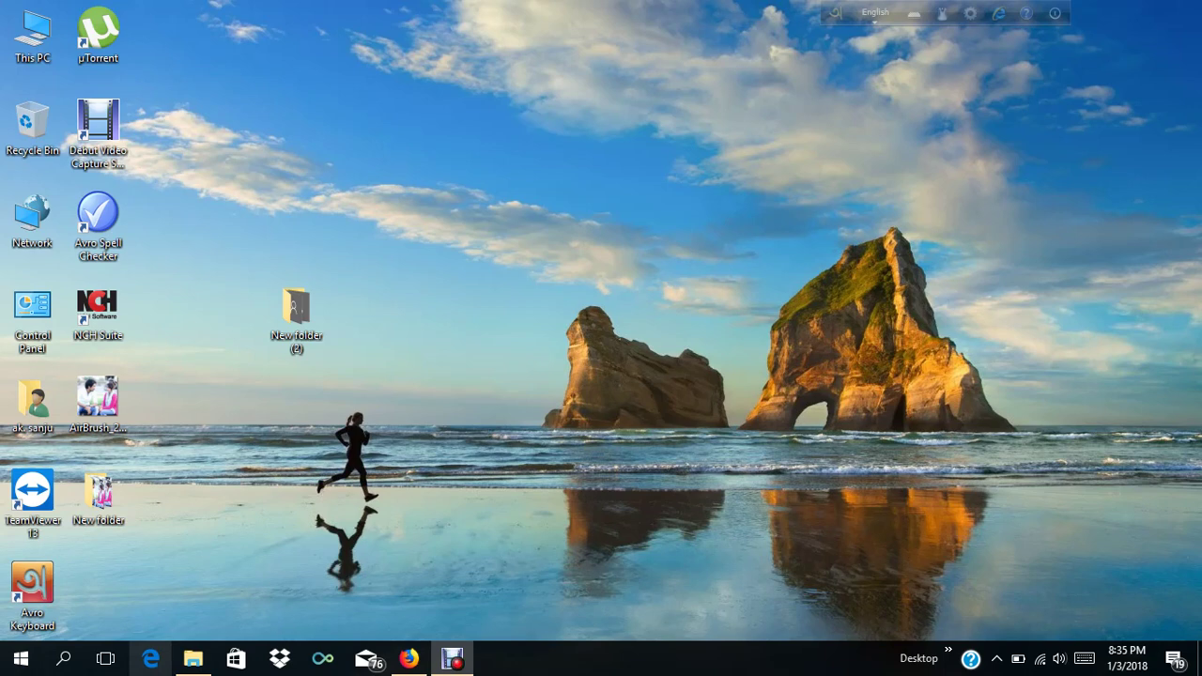
pyautogui.rightClick(449, 143)
pyautogui.click(494, 221)
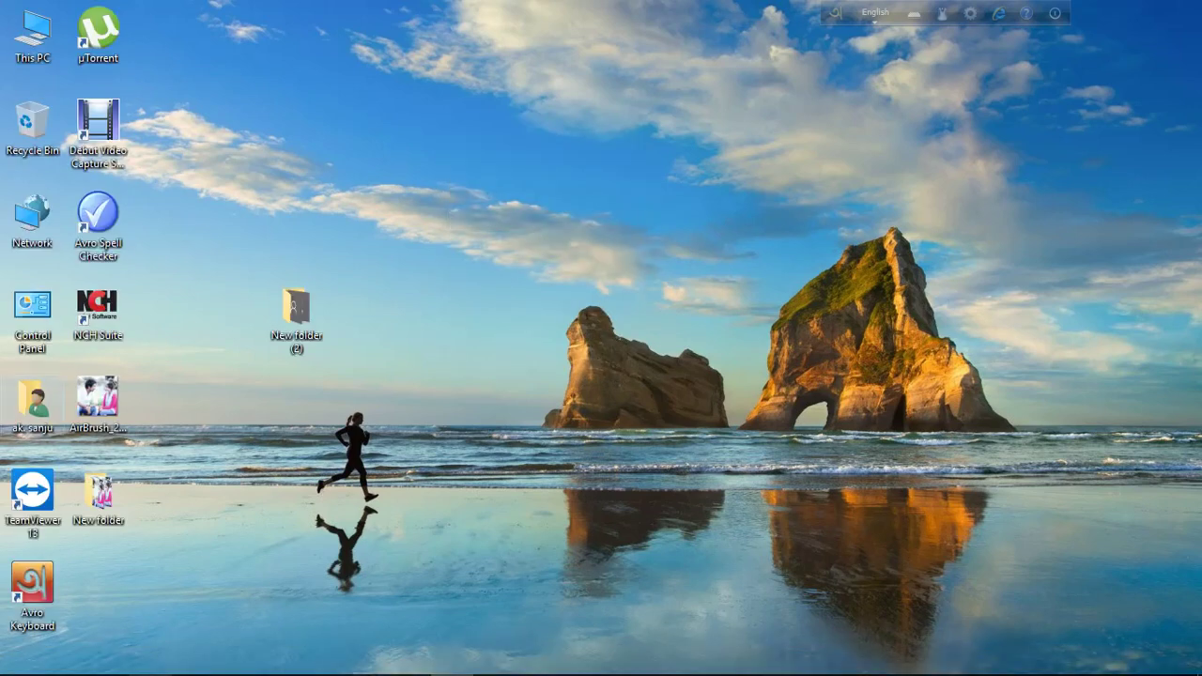
# Open the user account settings and try to set the image 20160101_230844 as the account picture
pyautogui.click(20, 658)
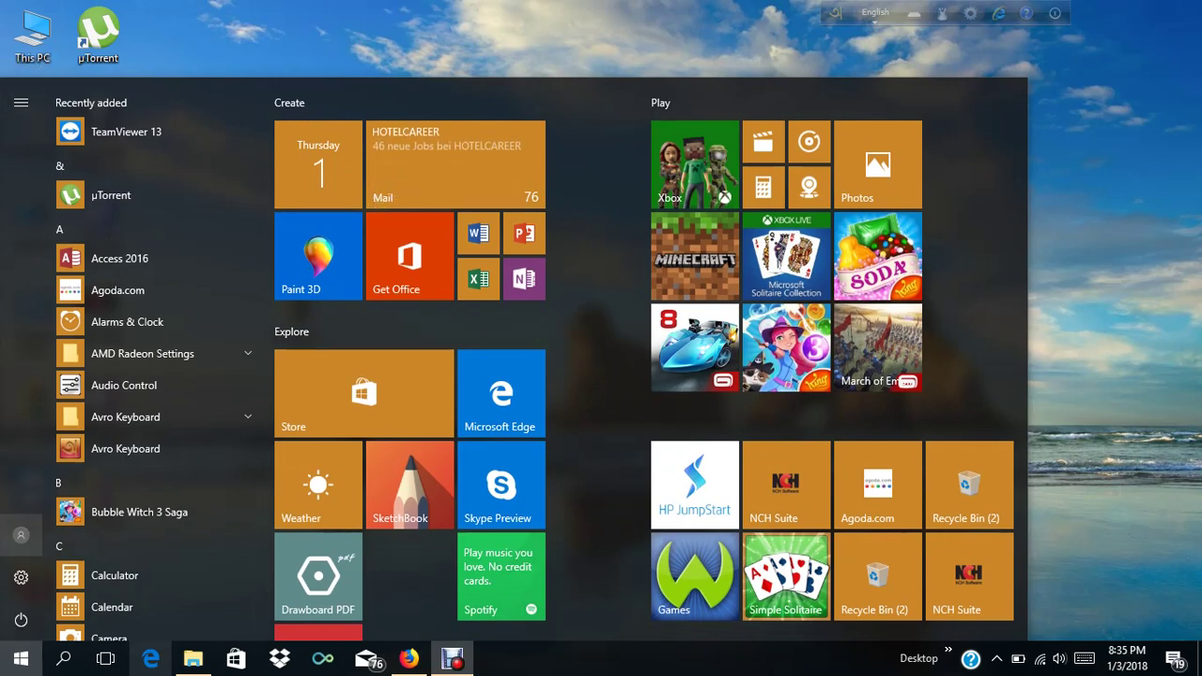
pyautogui.click(20, 535)
pyautogui.click(70, 432)
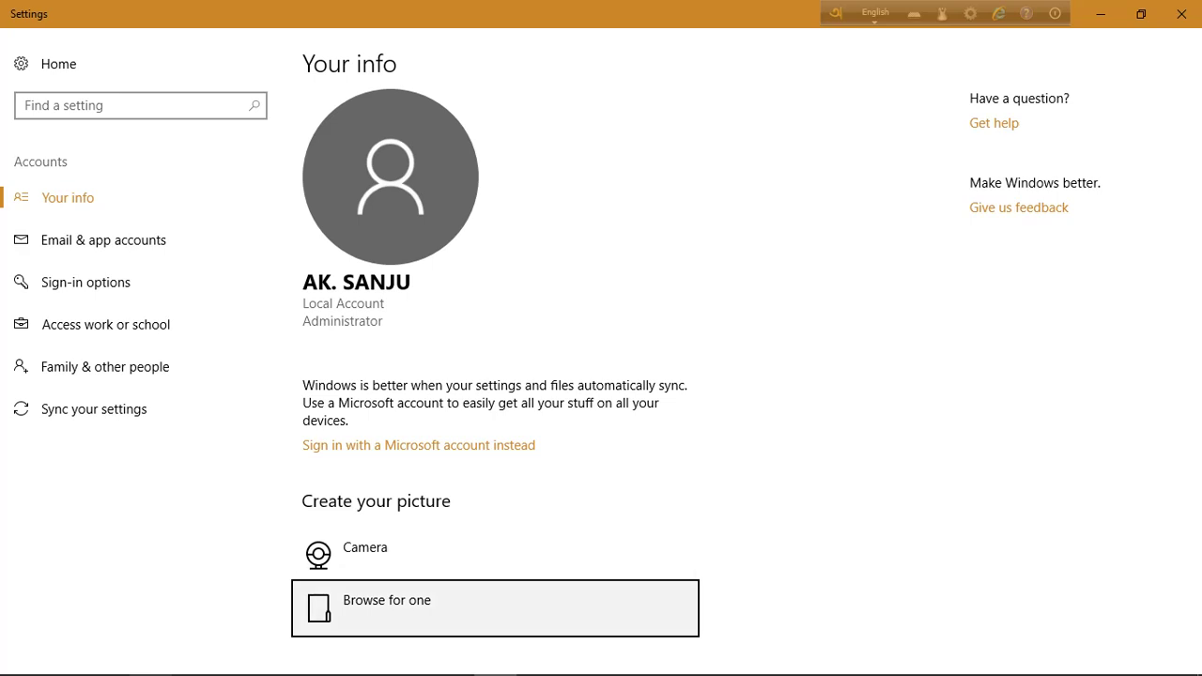
pyautogui.click(494, 607)
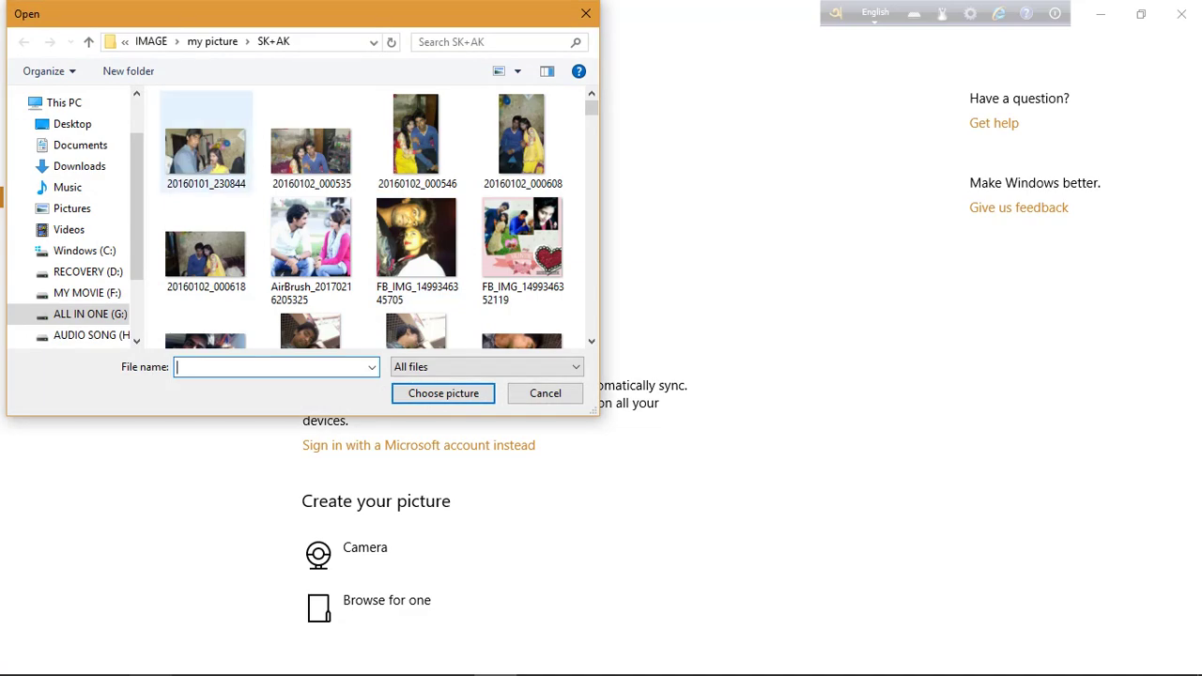
pyautogui.click(205, 145)
pyautogui.click(442, 392)
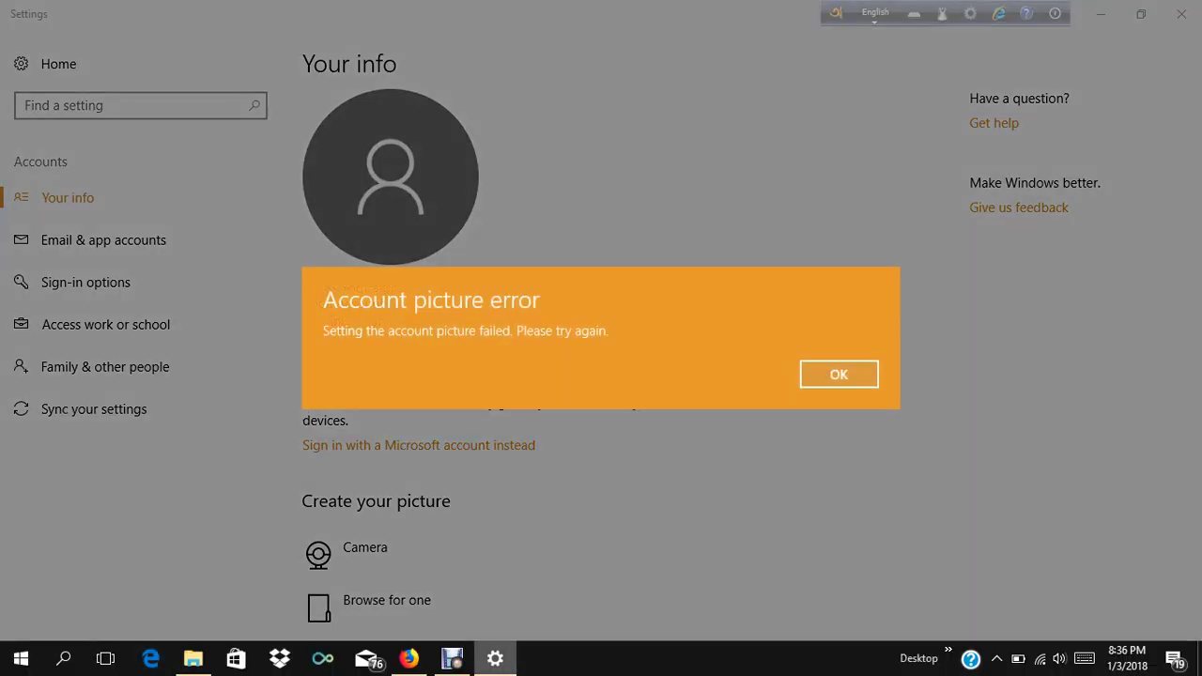
pyautogui.moveTo(495, 659)
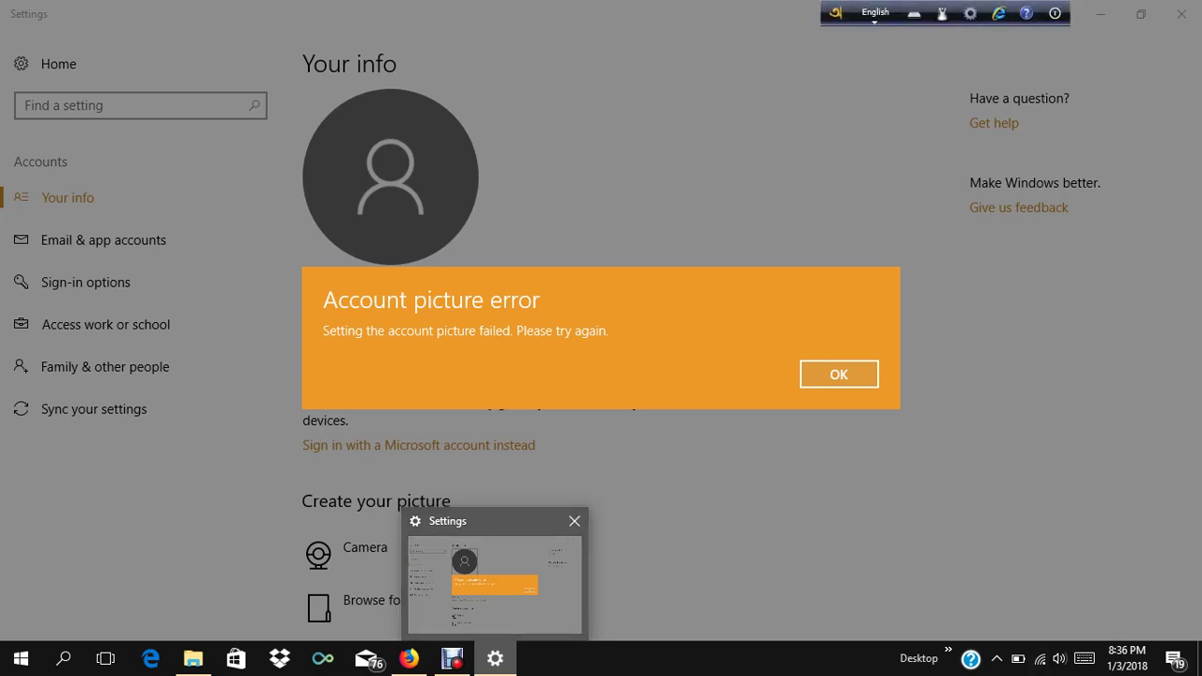
pyautogui.click(838, 373)
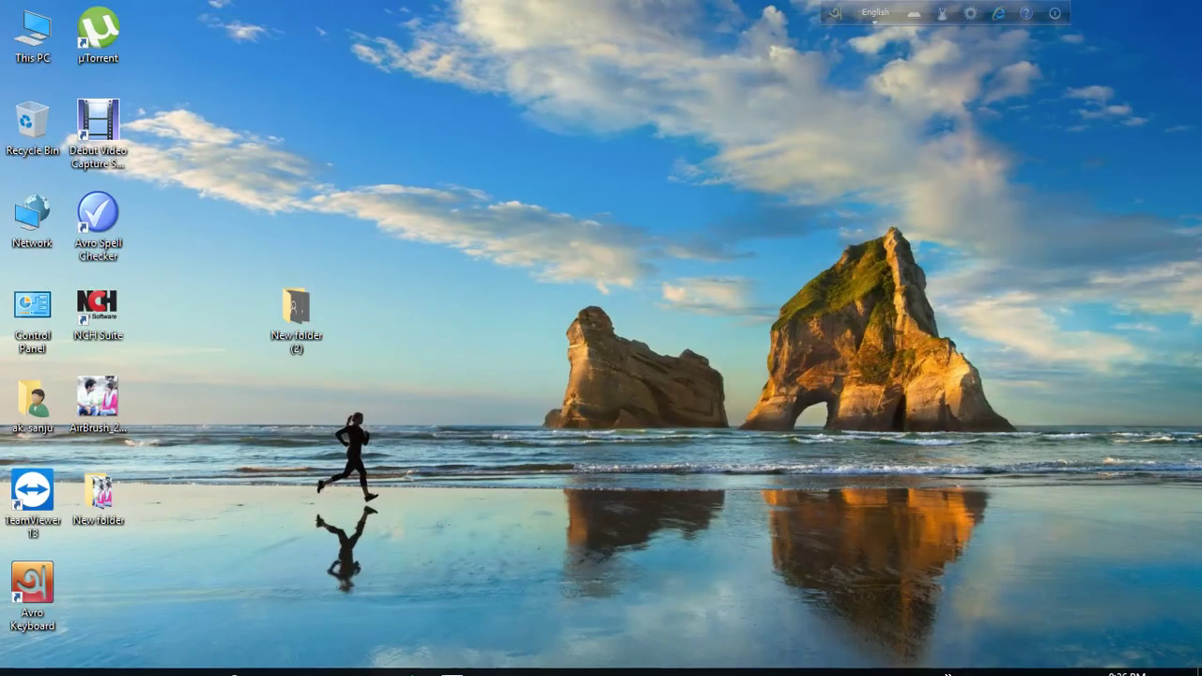
pyautogui.rightClick(308, 143)
pyautogui.click(354, 220)
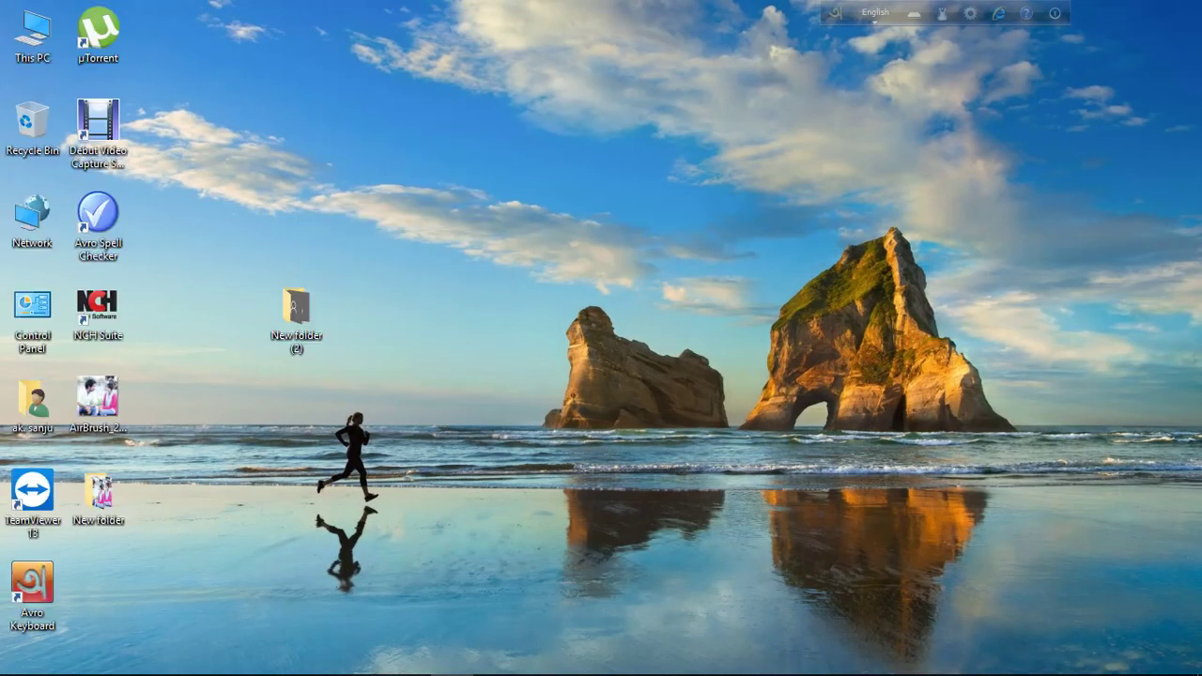
# Check that hidden items are shown and open the folder C:\ProgramData\Microsoft\User Account Pictures
pyautogui.doubleClick(32, 35)
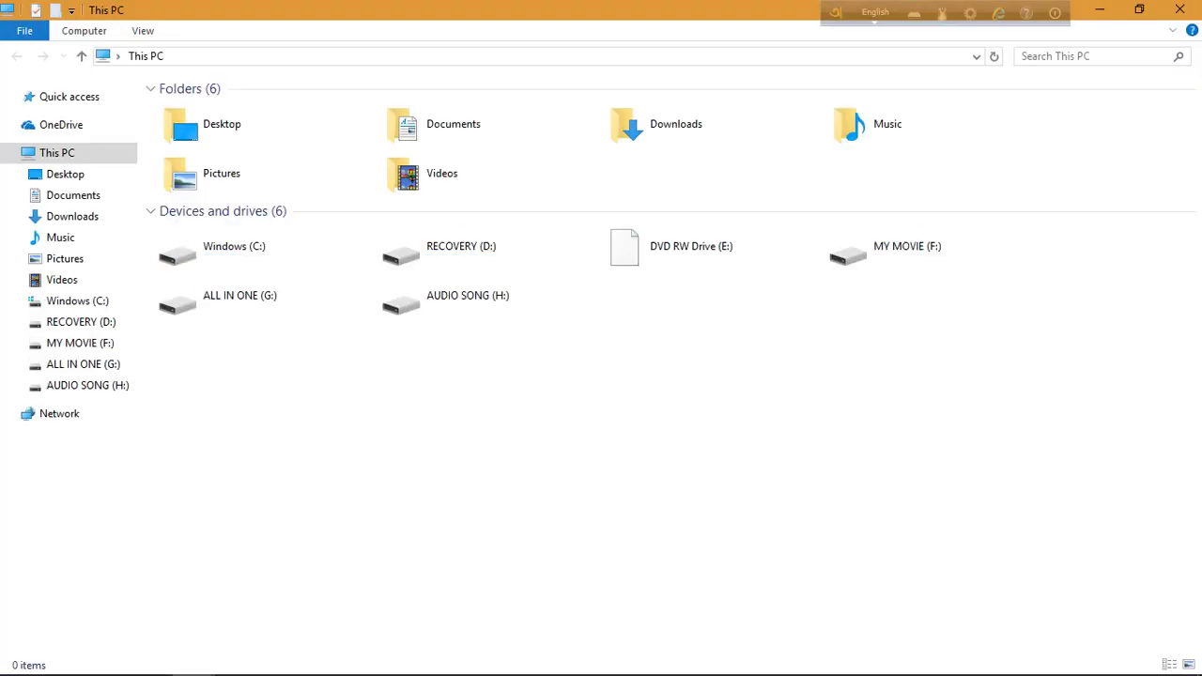
pyautogui.click(142, 30)
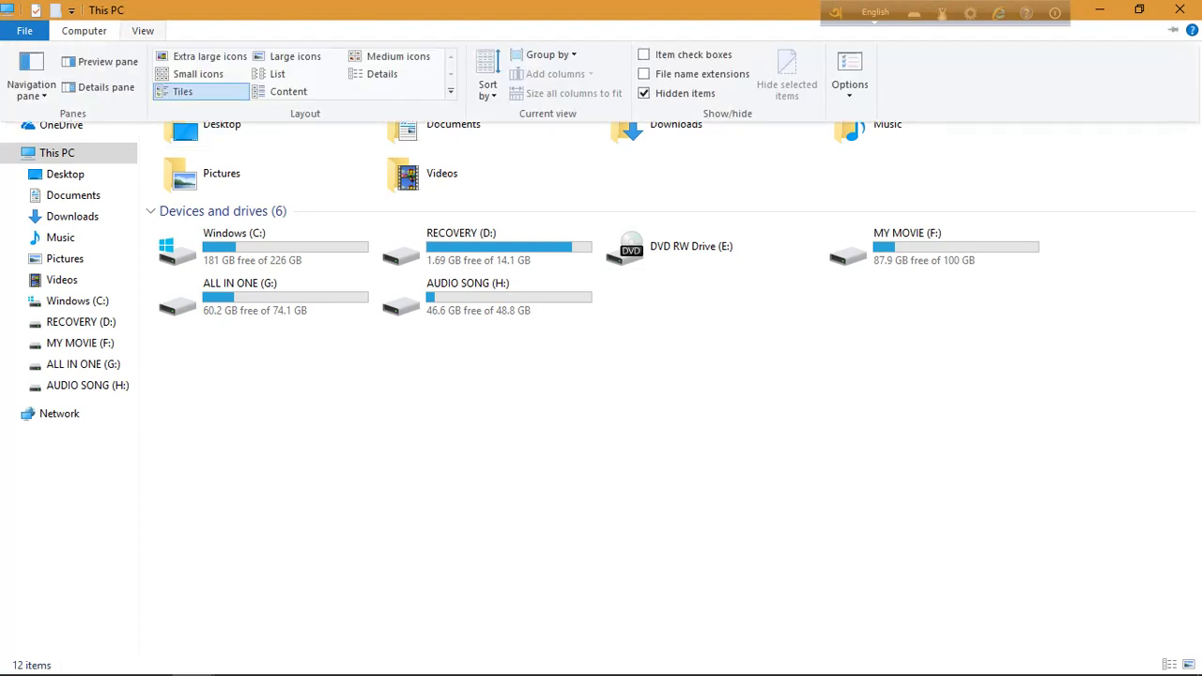
pyautogui.doubleClick(235, 249)
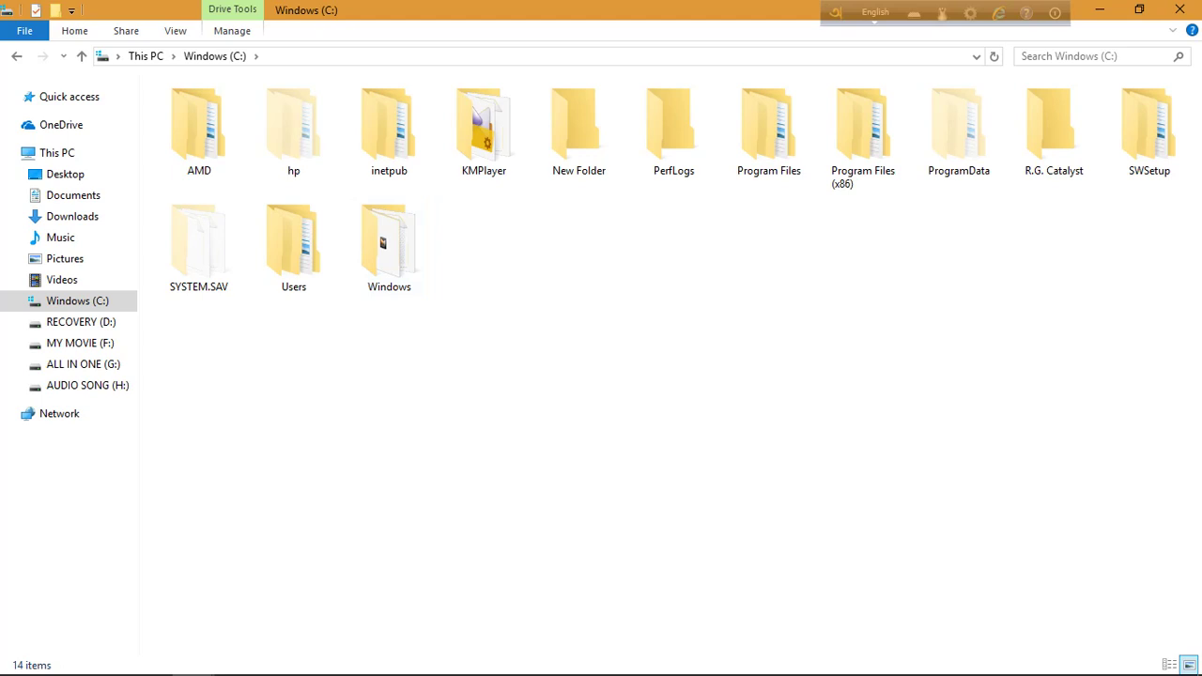
pyautogui.doubleClick(959, 131)
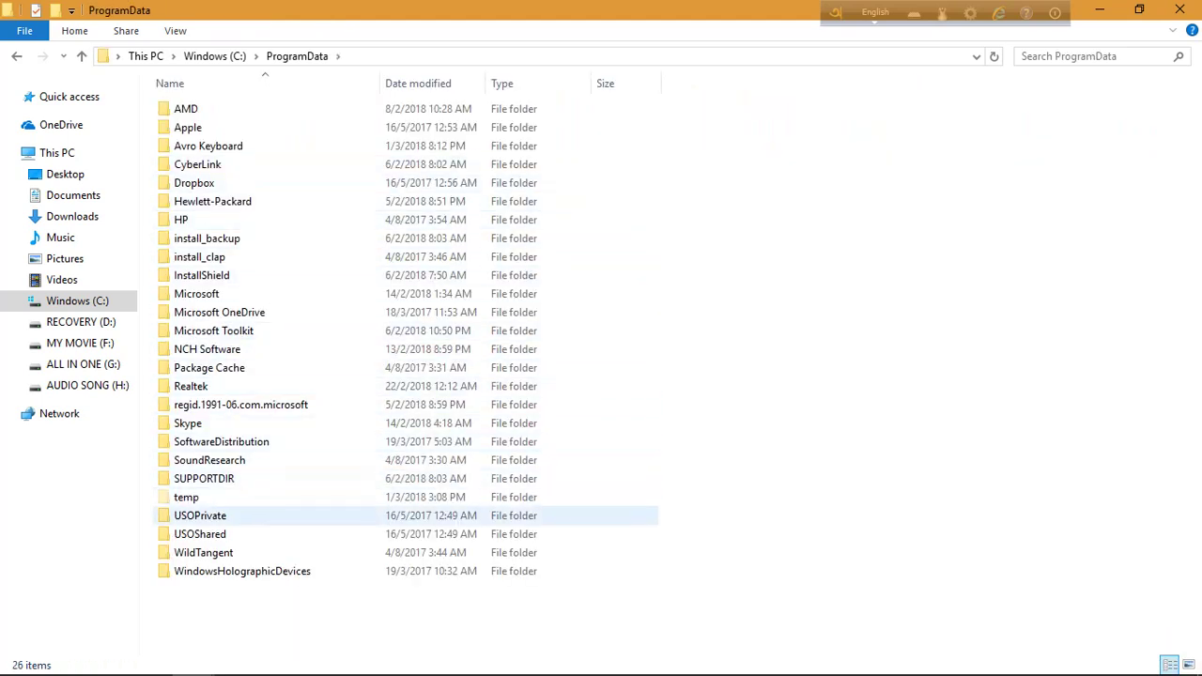
pyautogui.doubleClick(197, 293)
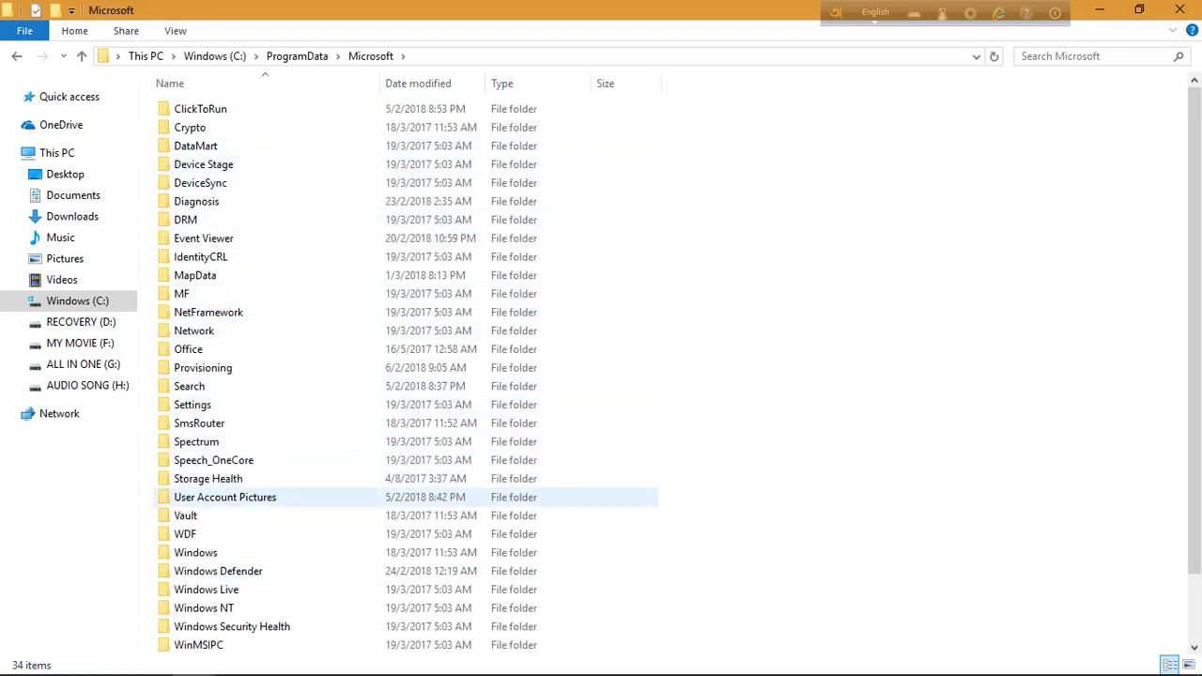
pyautogui.doubleClick(225, 496)
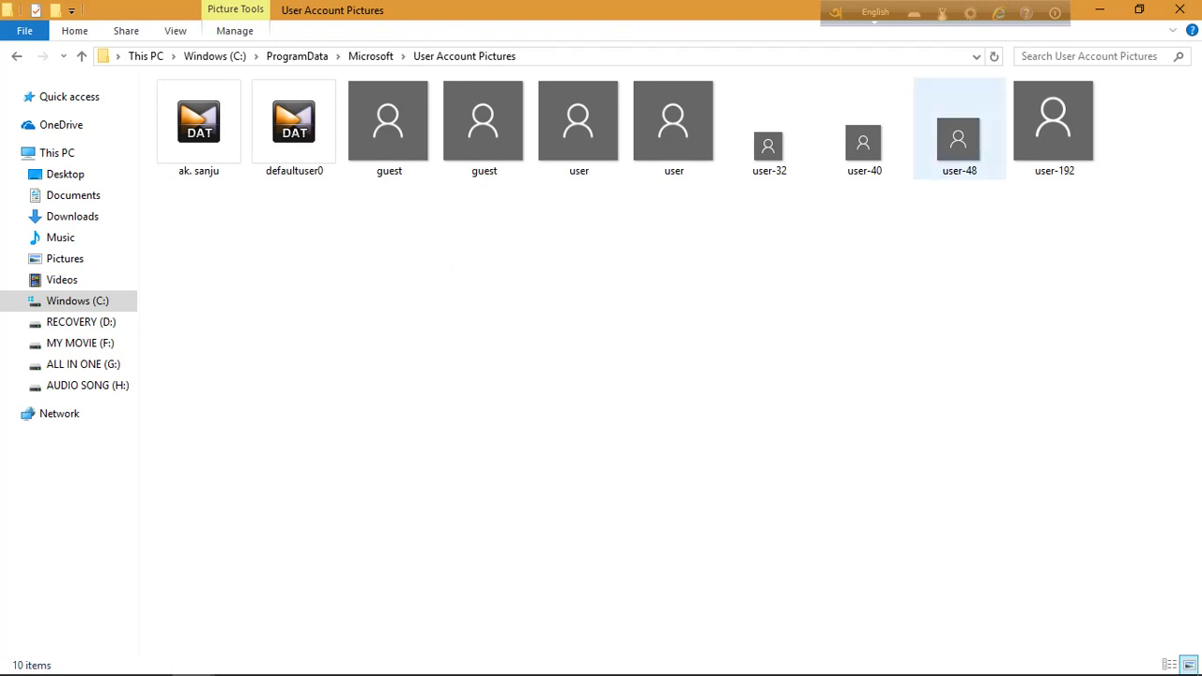
# Copy all the guest and user picture files except the two DAT files, and close the folder window
pyautogui.click(485, 122)
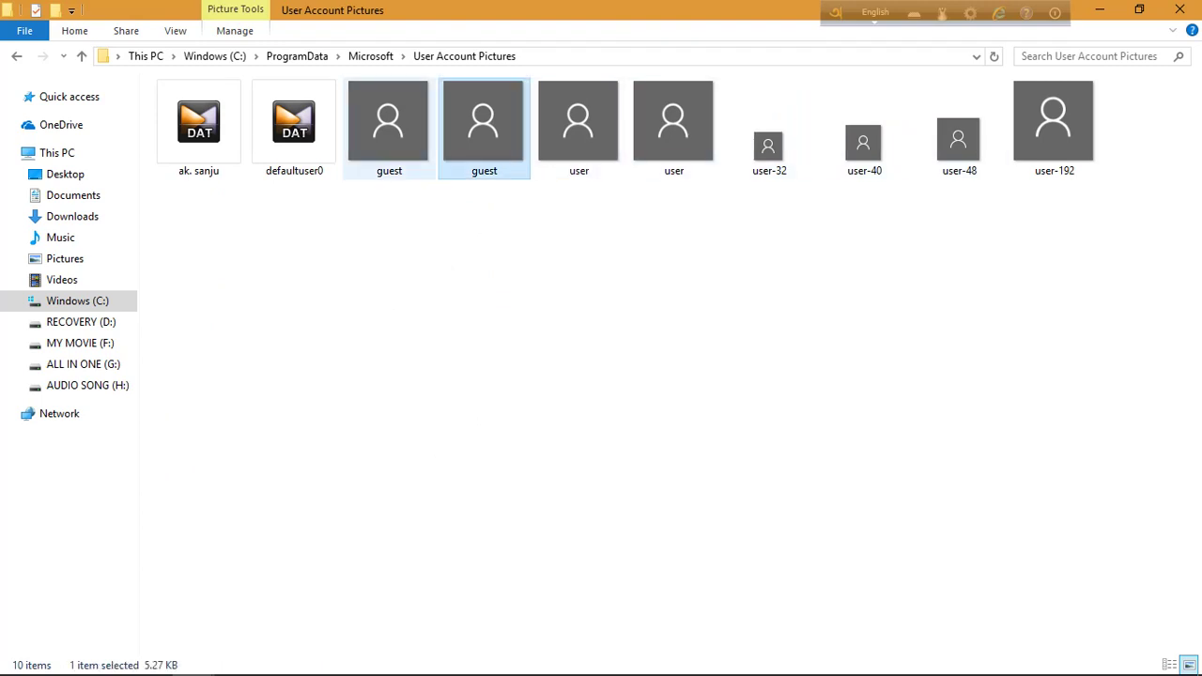
pyautogui.moveTo(1122, 260); pyautogui.dragTo(357, 126)
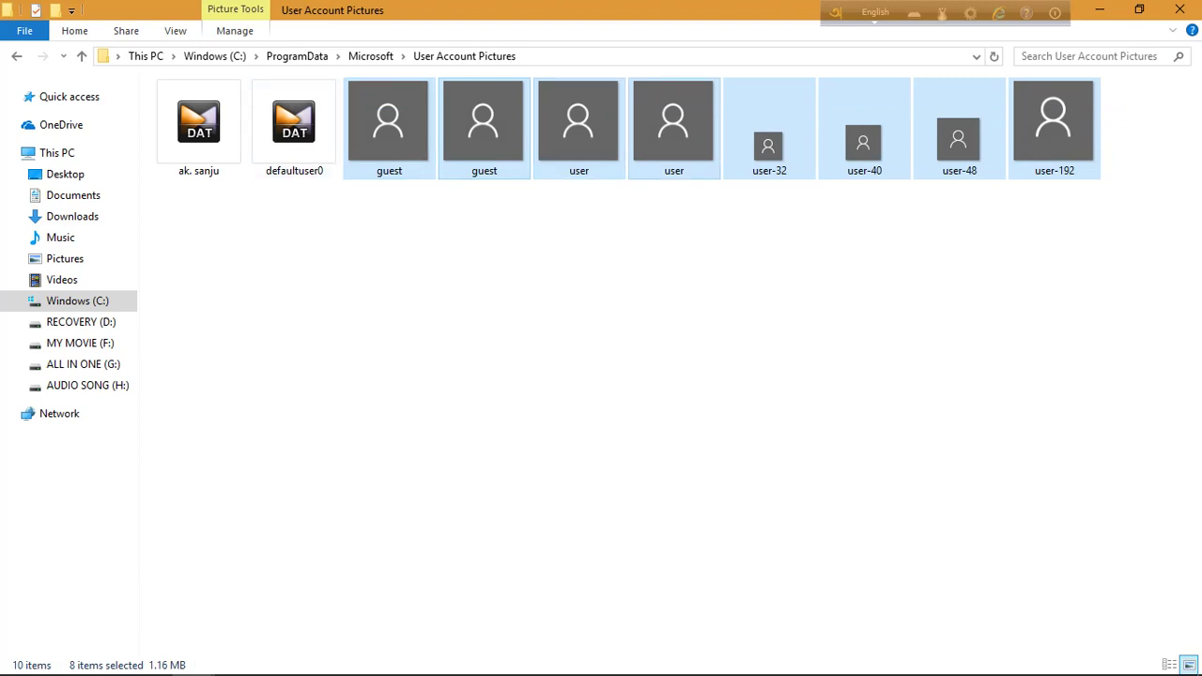
pyautogui.rightClick(655, 114)
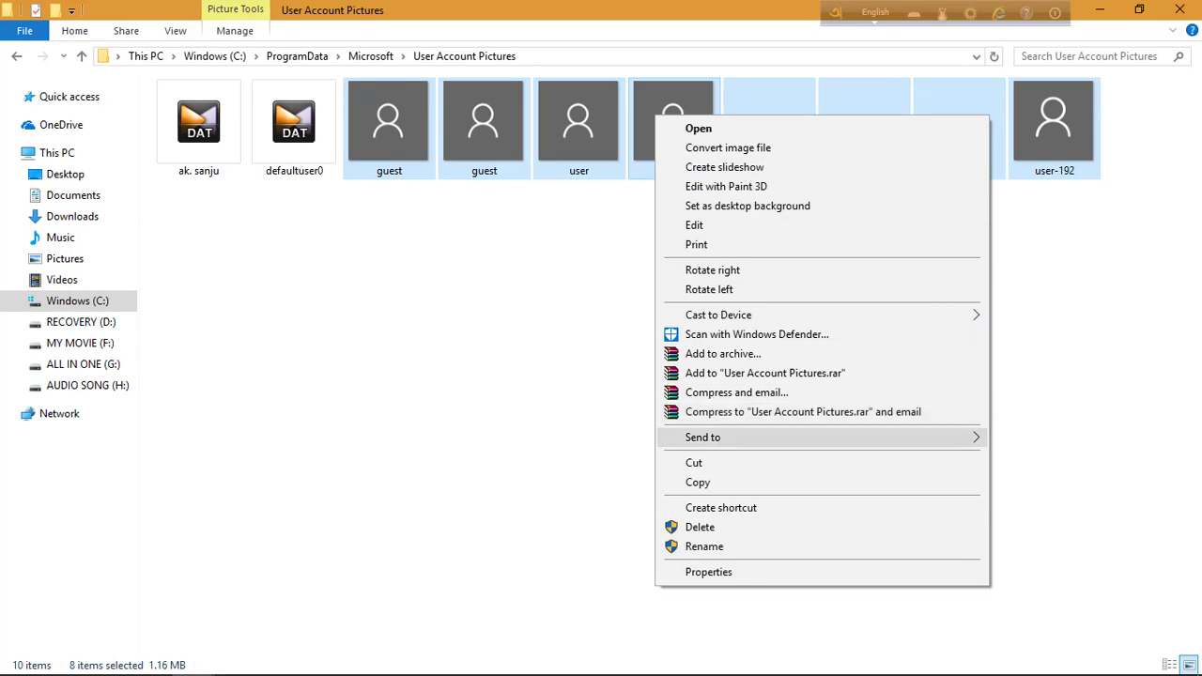
pyautogui.click(698, 481)
pyautogui.click(1179, 9)
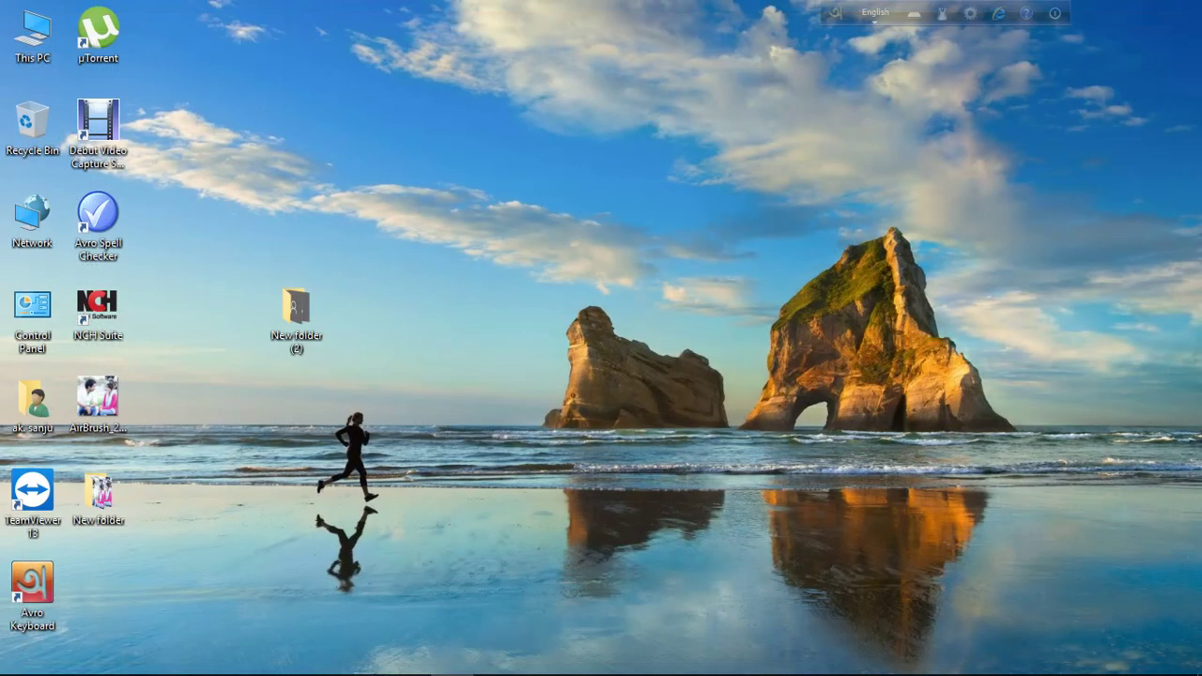
pyautogui.rightClick(428, 103)
pyautogui.click(470, 182)
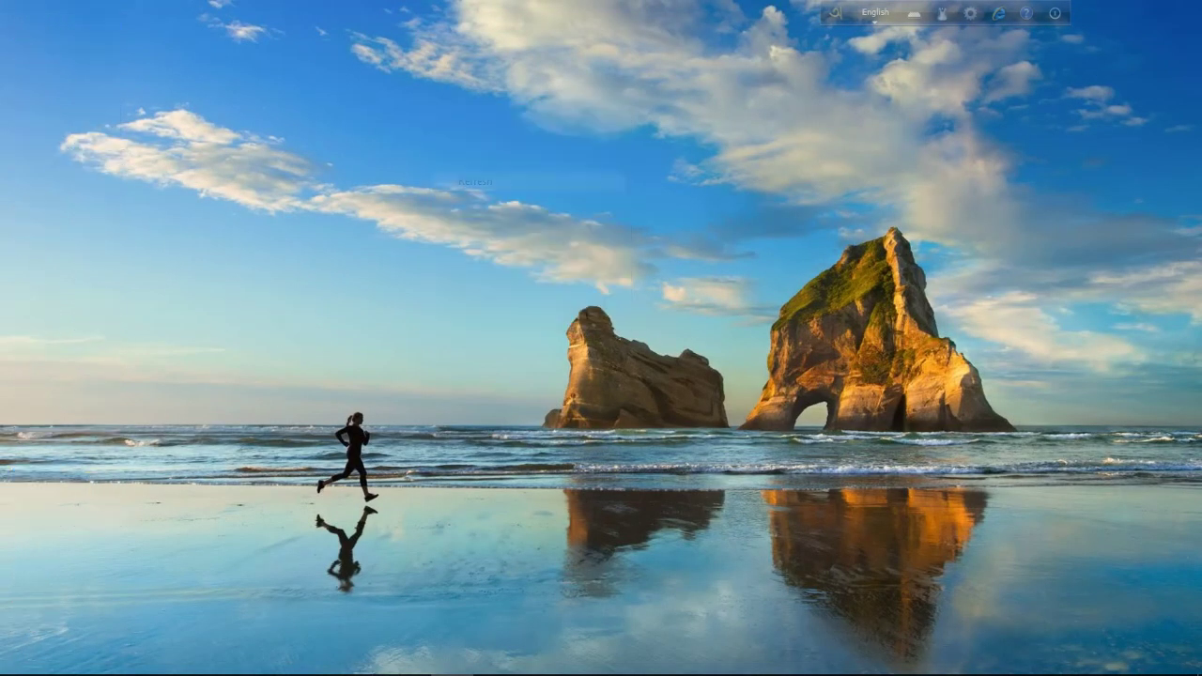
# Open New folder (2) on the desktop to check its contents, and close its window
pyautogui.doubleClick(296, 310)
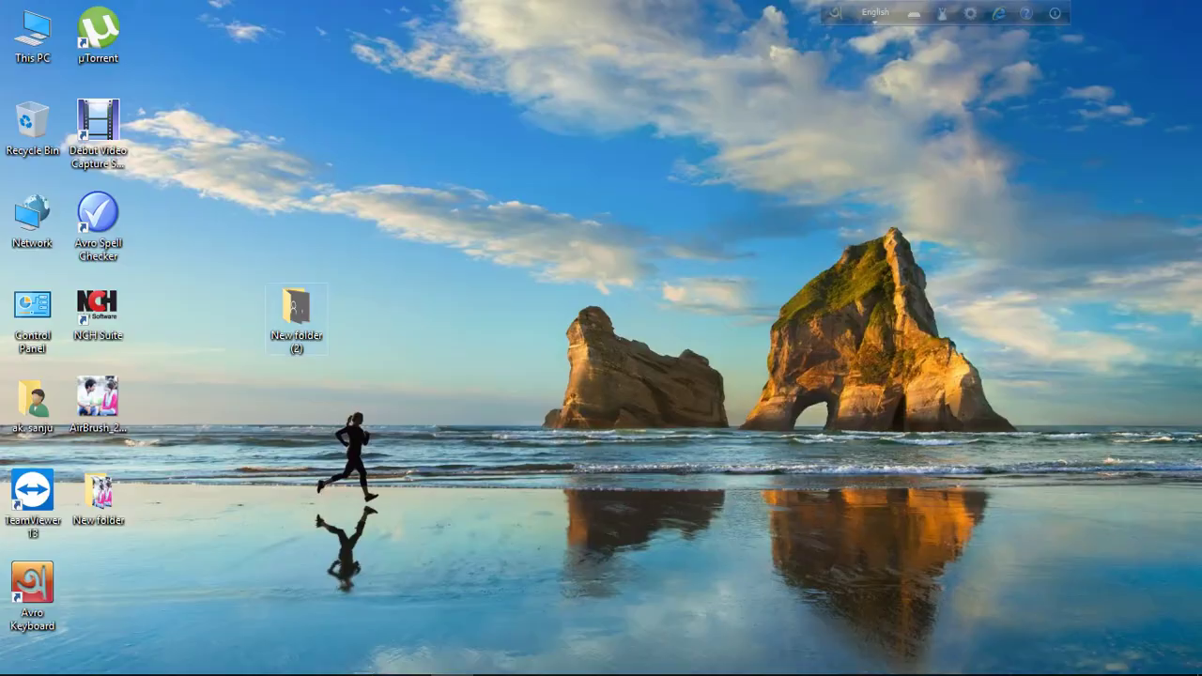
pyautogui.rightClick(591, 303)
pyautogui.click(639, 401)
pyautogui.click(1180, 10)
pyautogui.rightClick(528, 139)
pyautogui.click(576, 215)
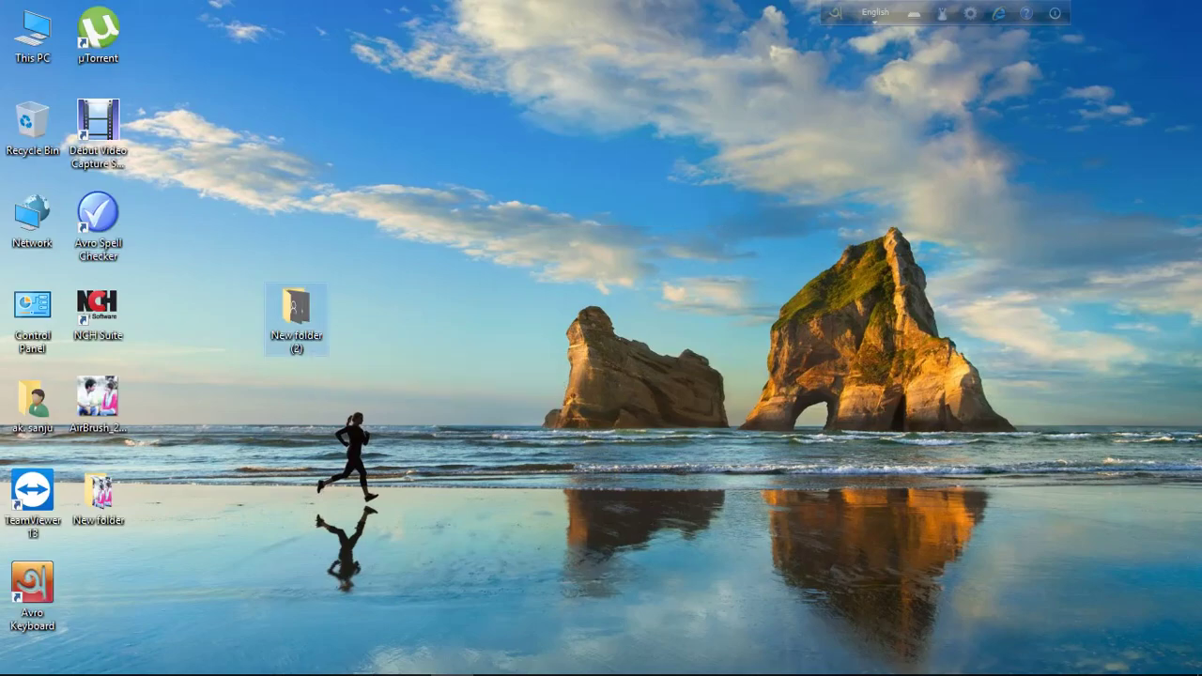
# Look up the pixel dimensions of the first guest picture in New folder (2) in its file properties
pyautogui.doubleClick(291, 317)
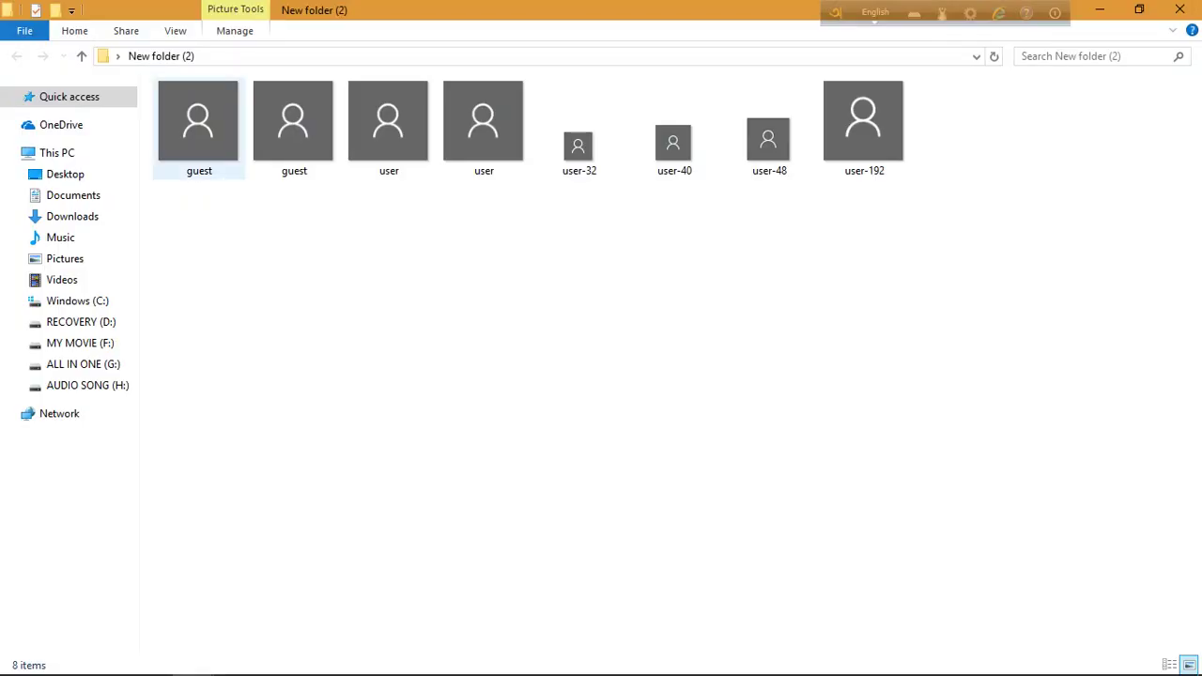
pyautogui.click(219, 134)
pyautogui.rightClick(219, 134)
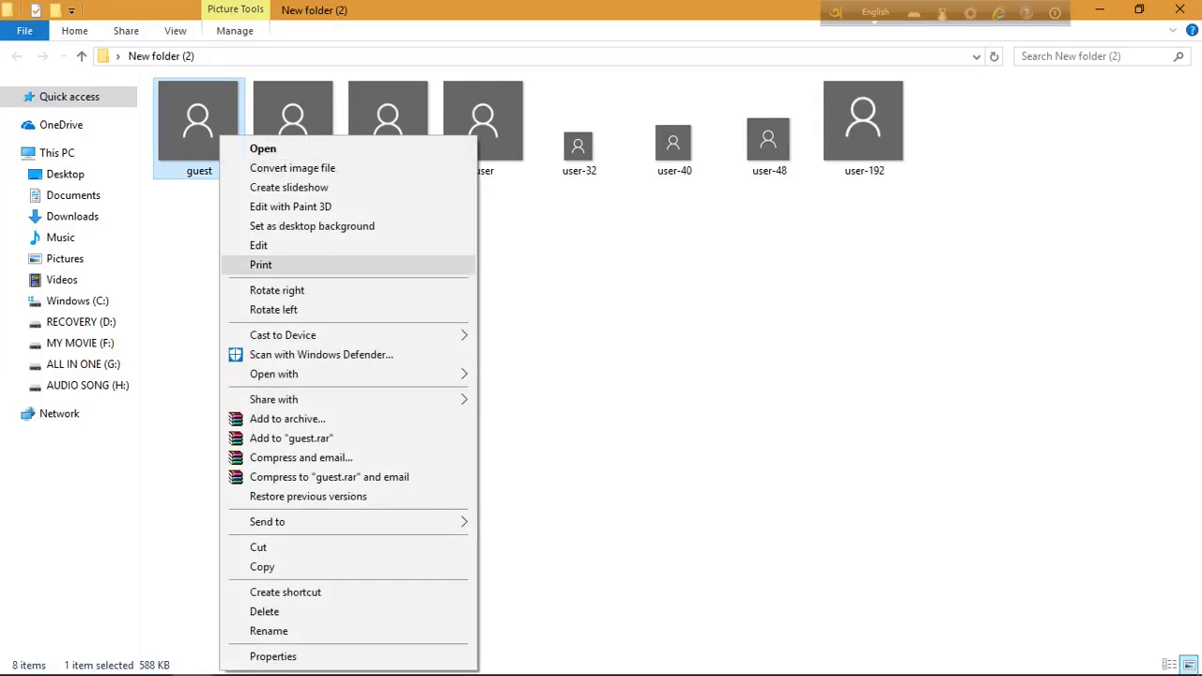
pyautogui.press('Return')
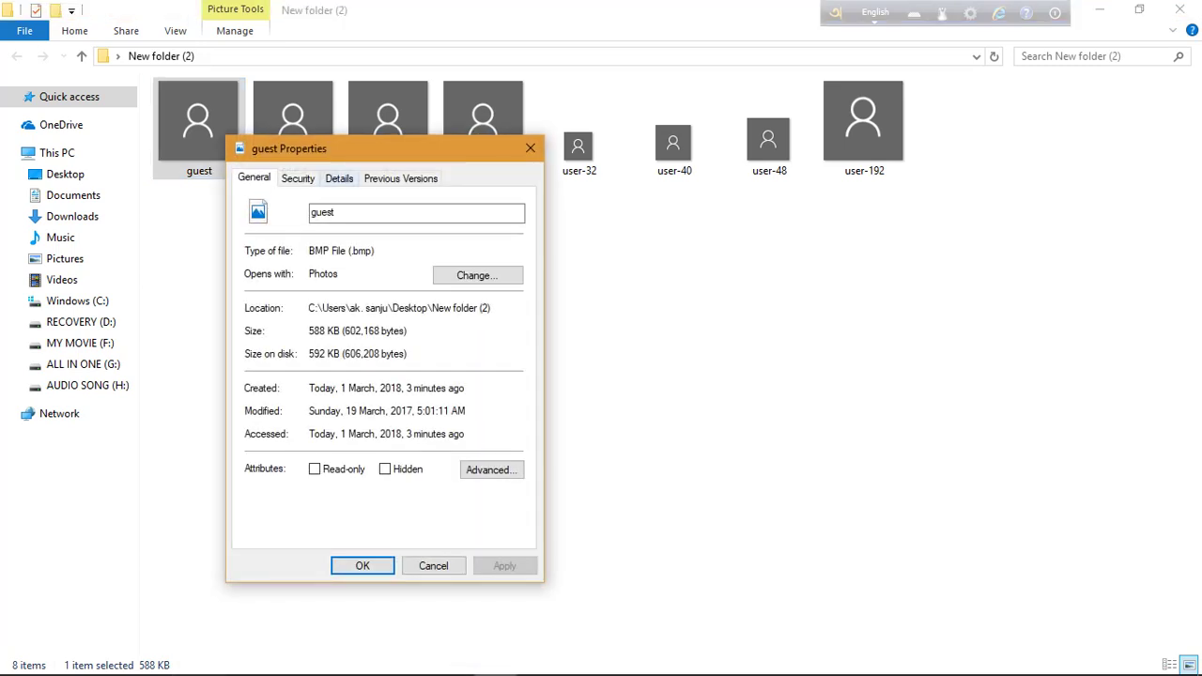
pyautogui.click(339, 178)
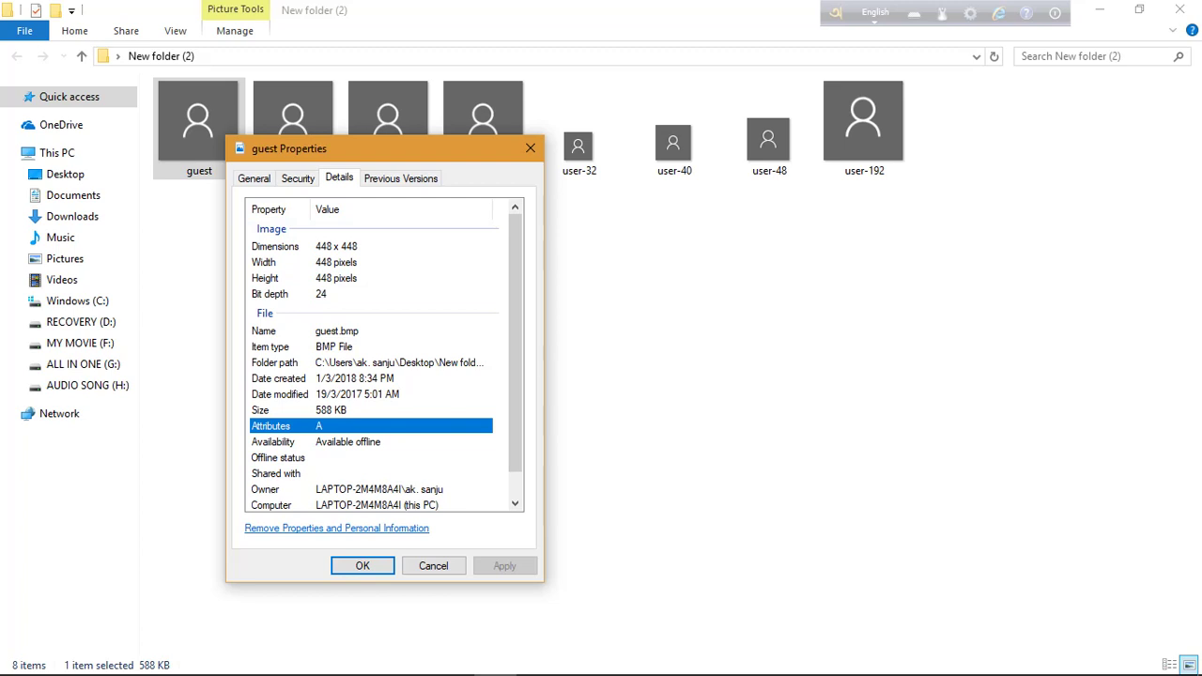
pyautogui.click(336, 246)
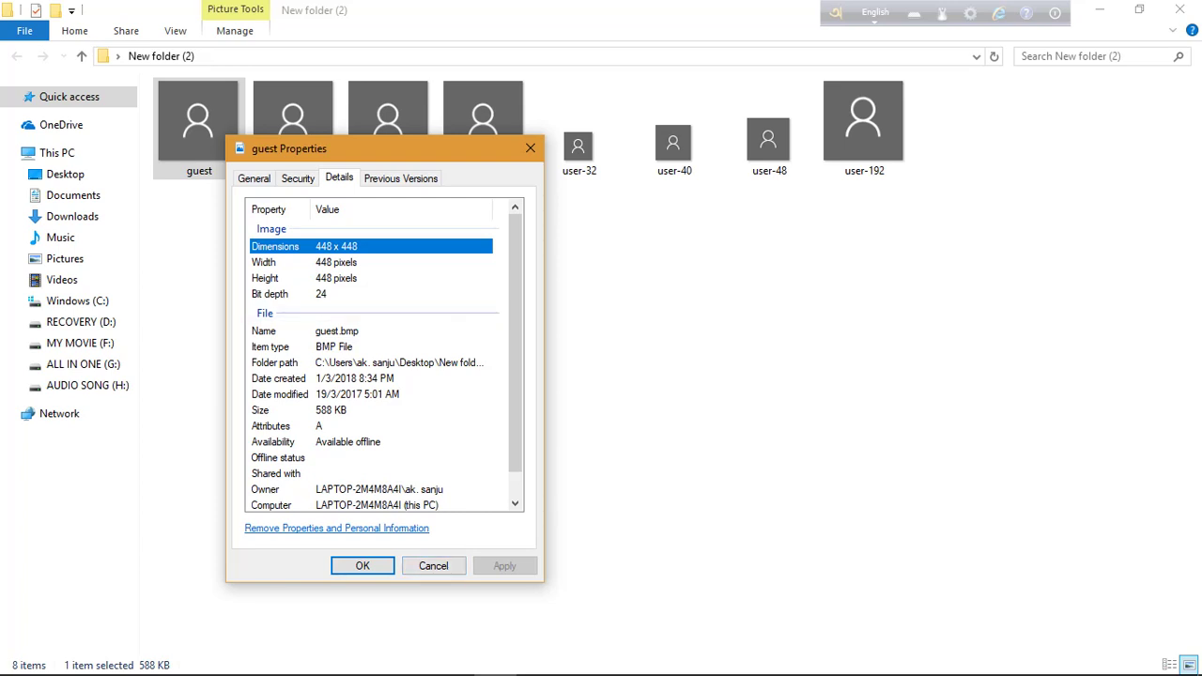
pyautogui.click(433, 566)
pyautogui.click(1179, 10)
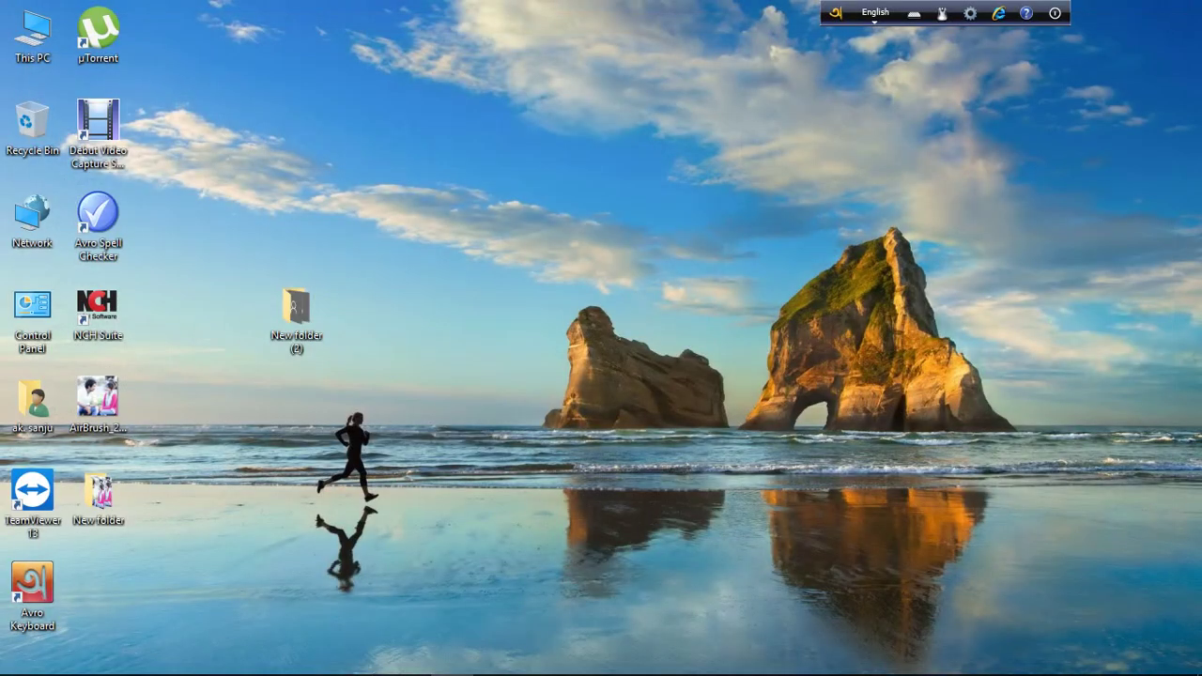
pyautogui.click(21, 657)
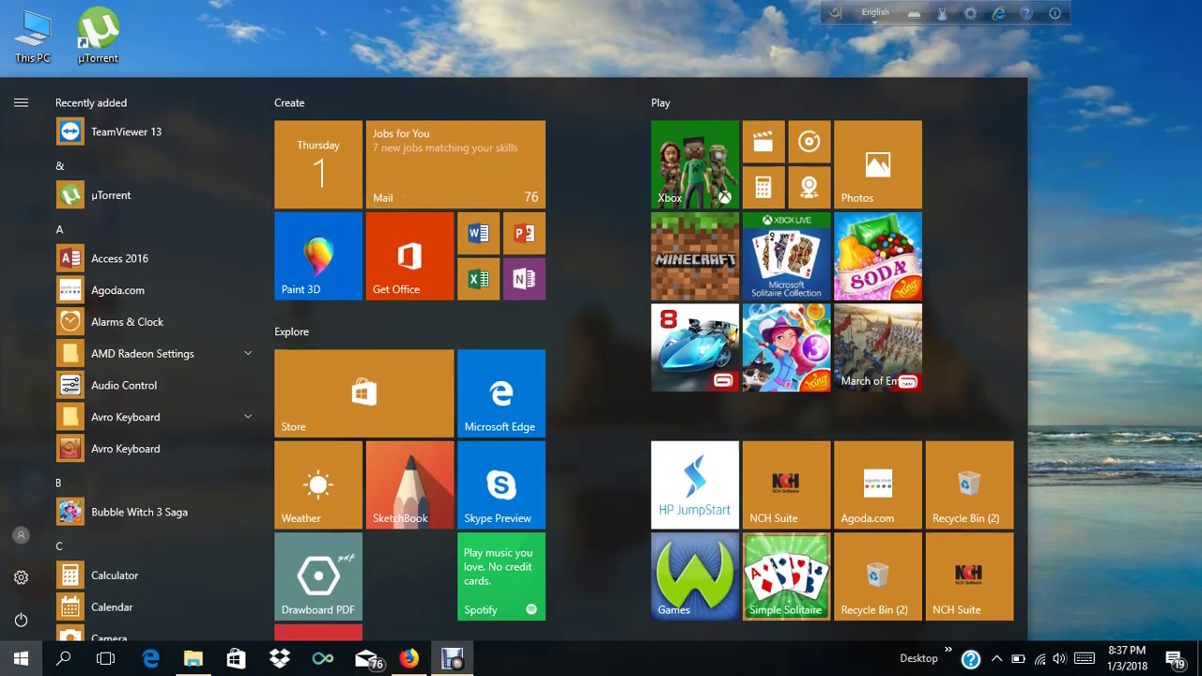
pyautogui.press('Escape')
pyautogui.click(97, 404)
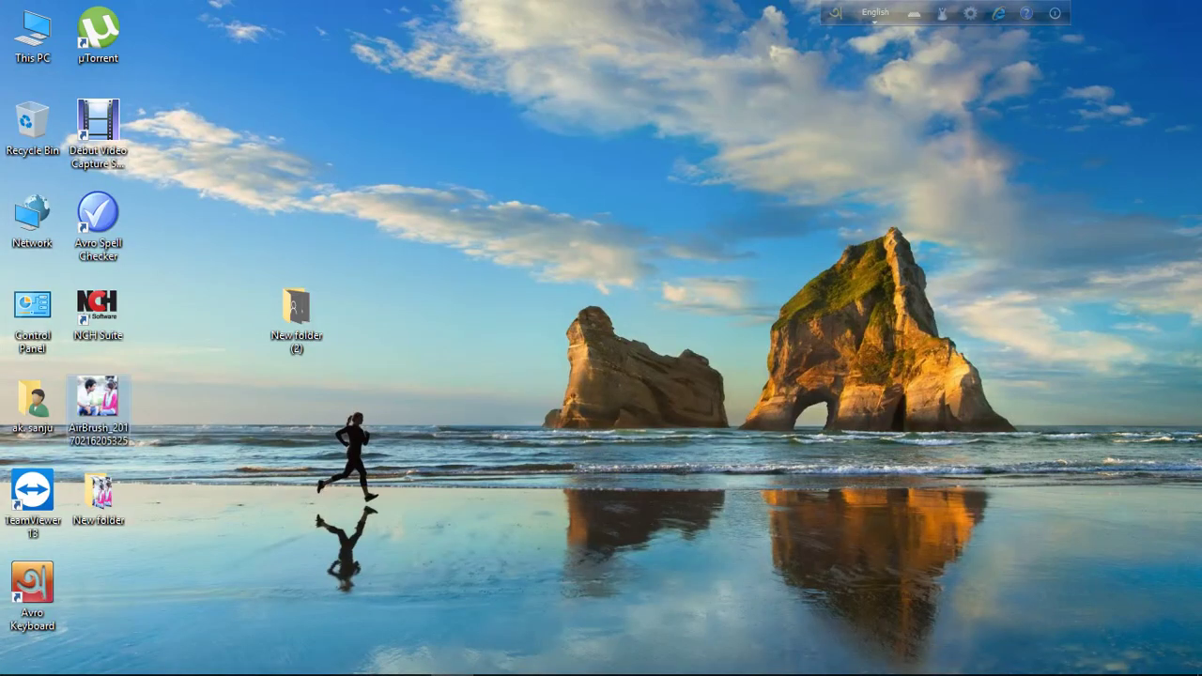
pyautogui.rightClick(109, 404)
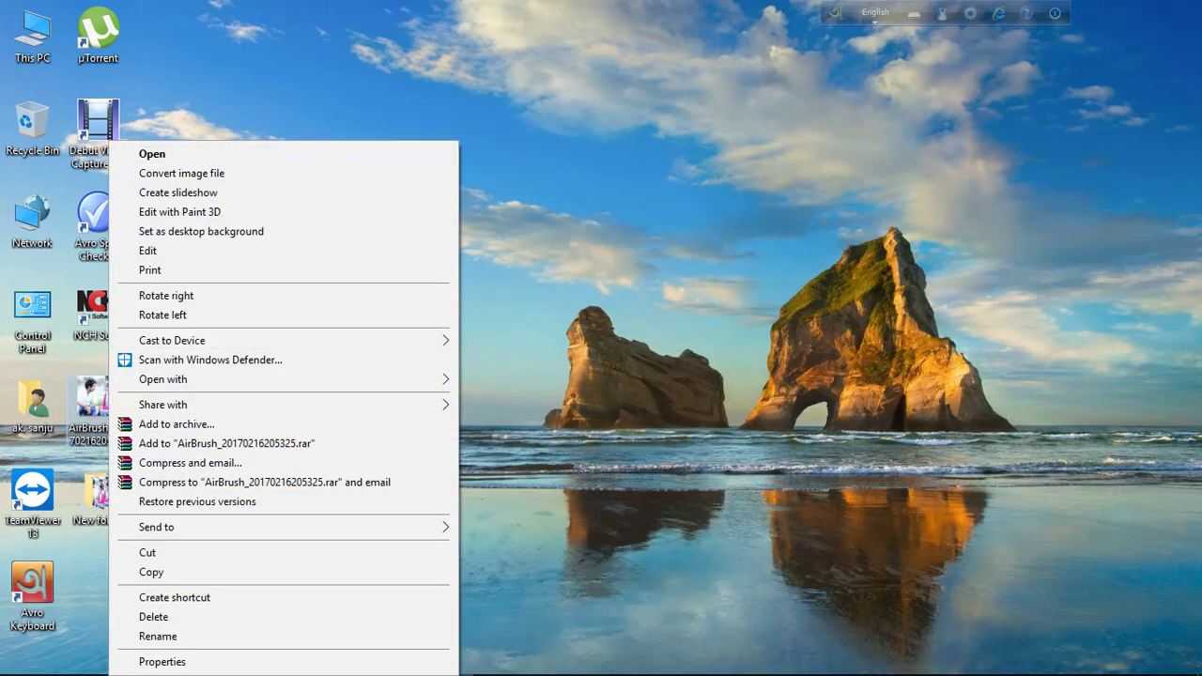
pyautogui.rightClick(91, 404)
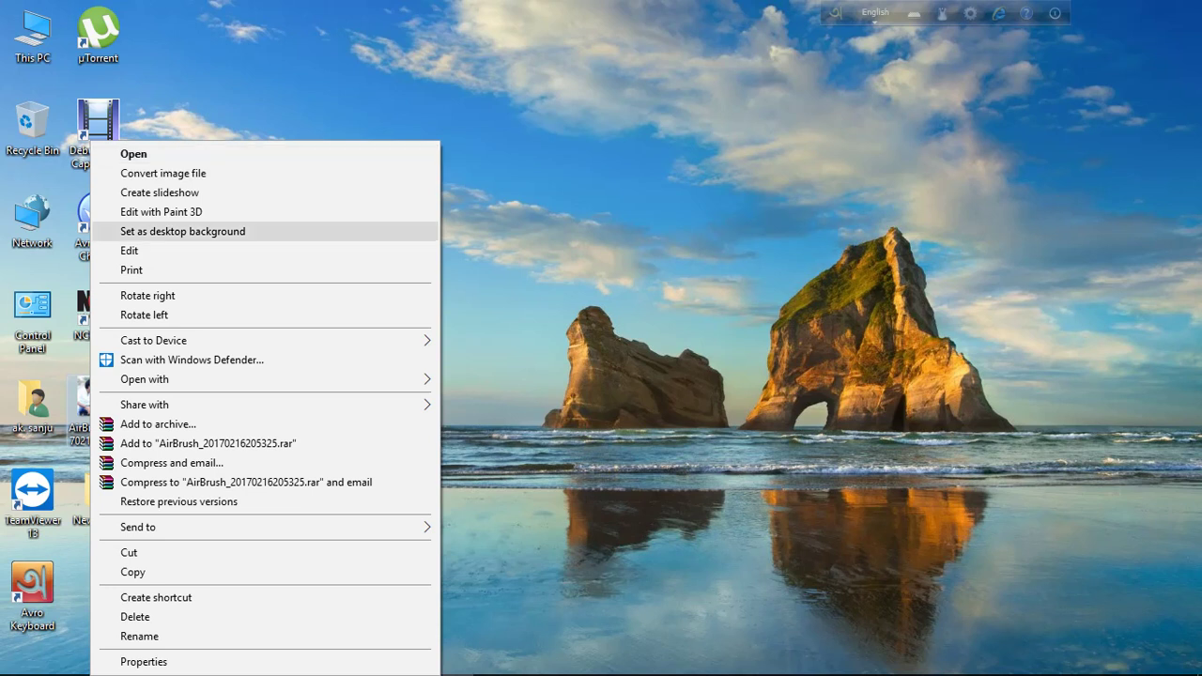
pyautogui.moveTo(144, 379)
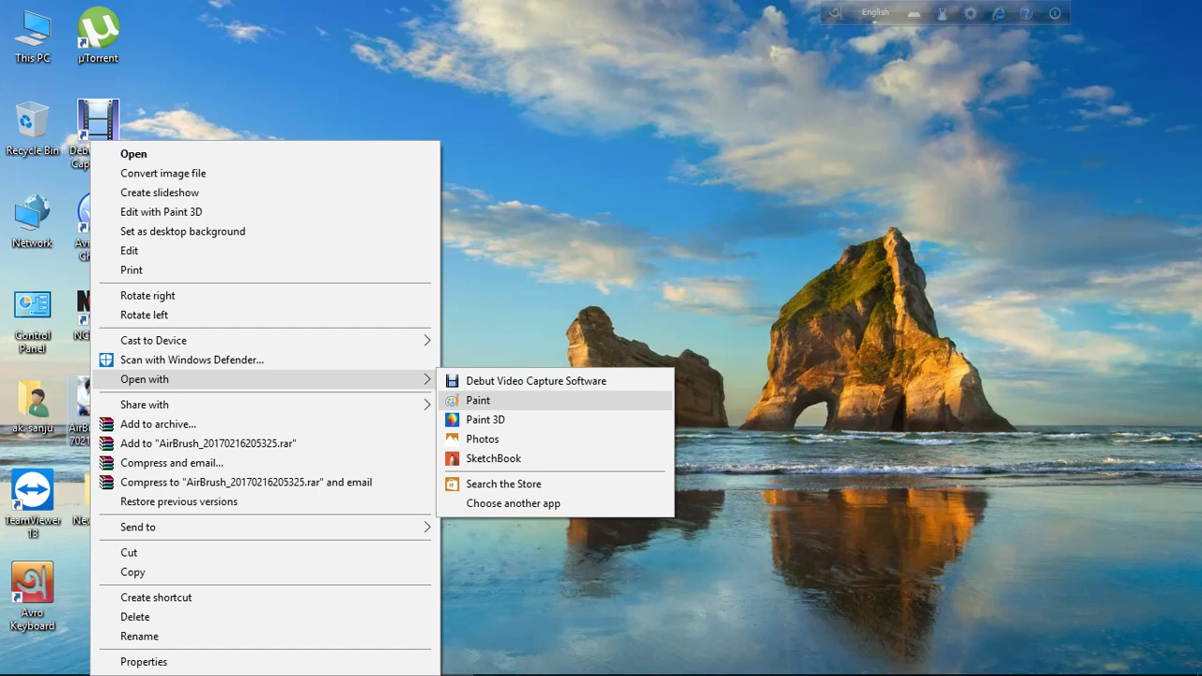
pyautogui.press('Return')
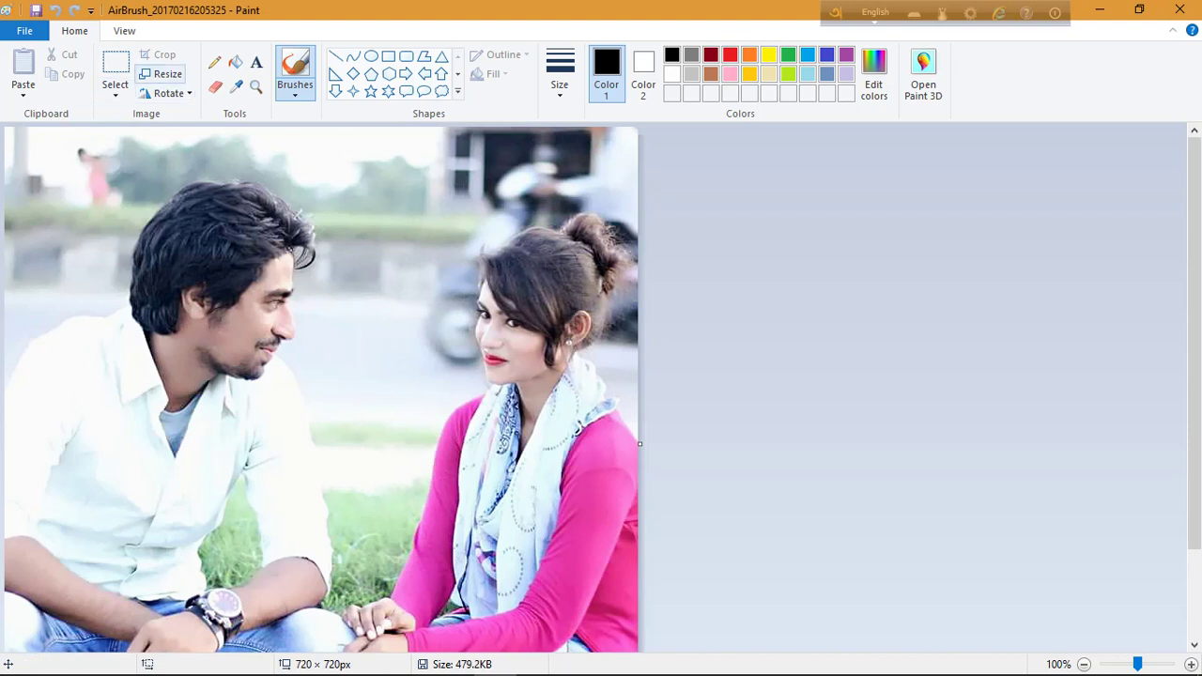
# Resize the whole image to 448 × 448 pixels with the aspect ratio maintained
pyautogui.click(160, 73)
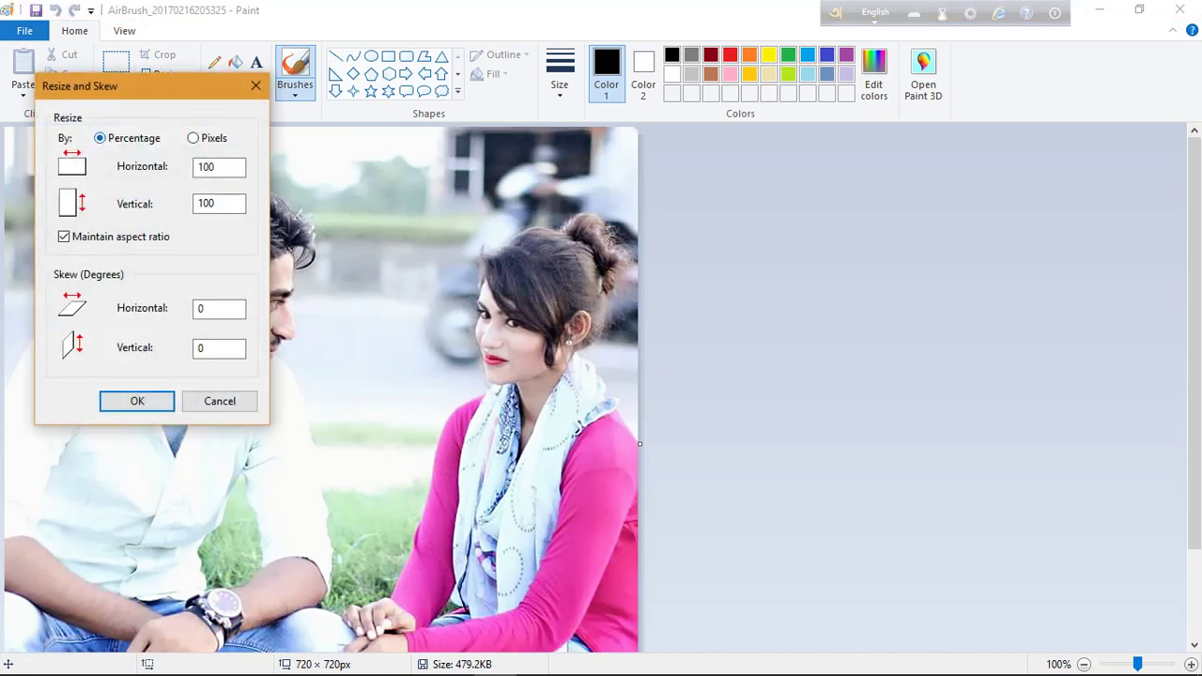
pyautogui.click(193, 138)
pyautogui.doubleClick(205, 166)
pyautogui.write('448')
pyautogui.click(137, 401)
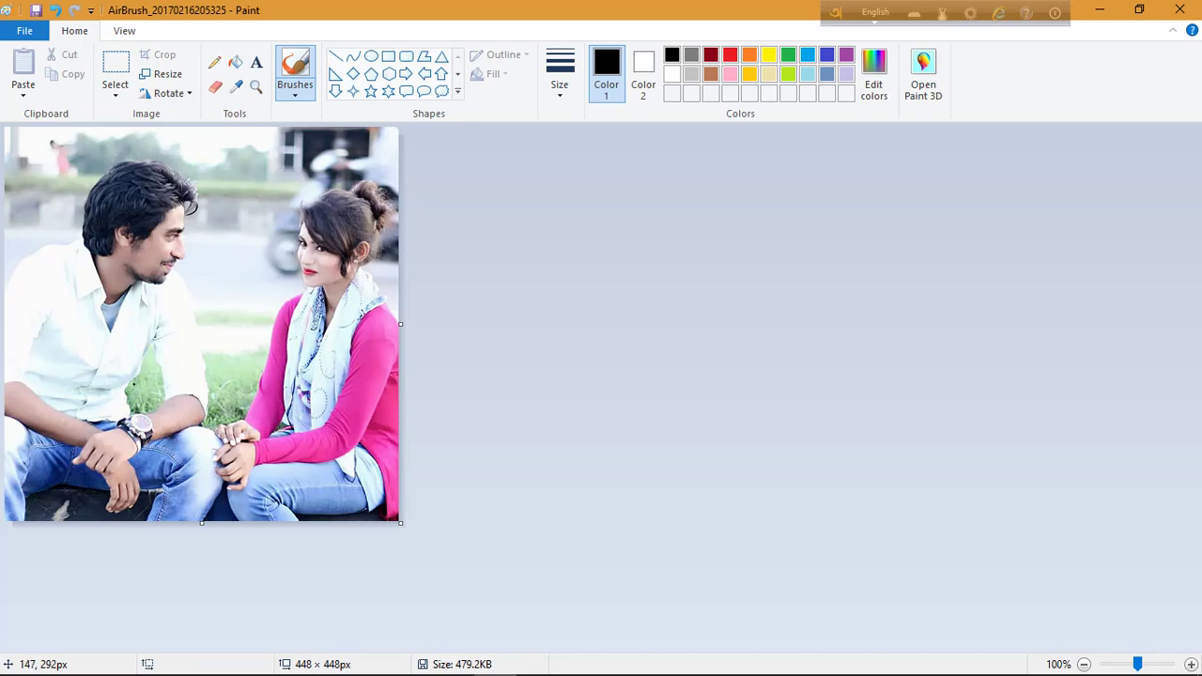
# Check the full file name and type of the first guest picture in the desktop's New folder (2) in its file properties
pyautogui.click(1099, 10)
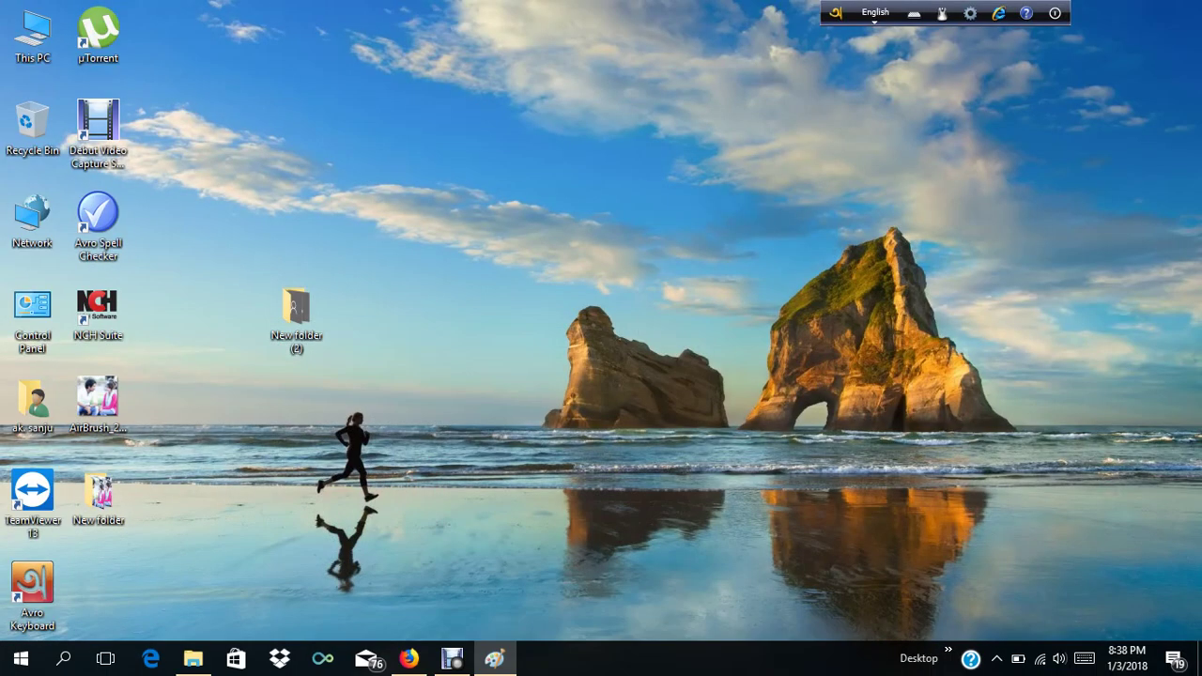
pyautogui.doubleClick(296, 310)
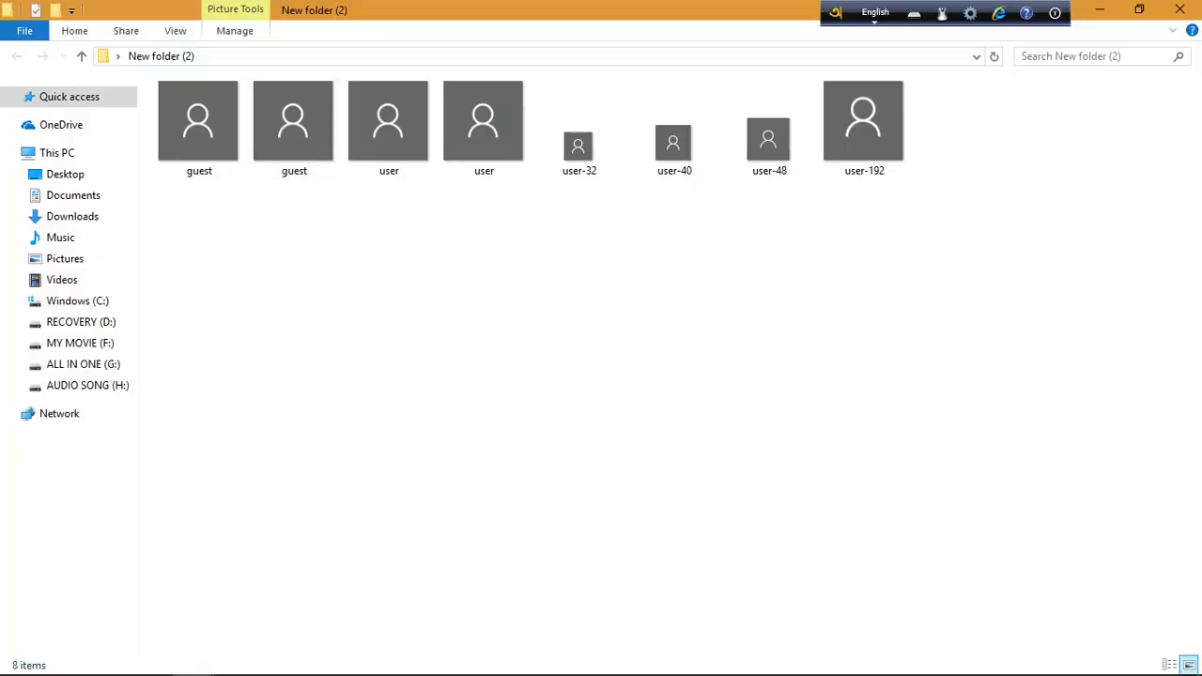
pyautogui.rightClick(479, 141)
pyautogui.rightClick(180, 125)
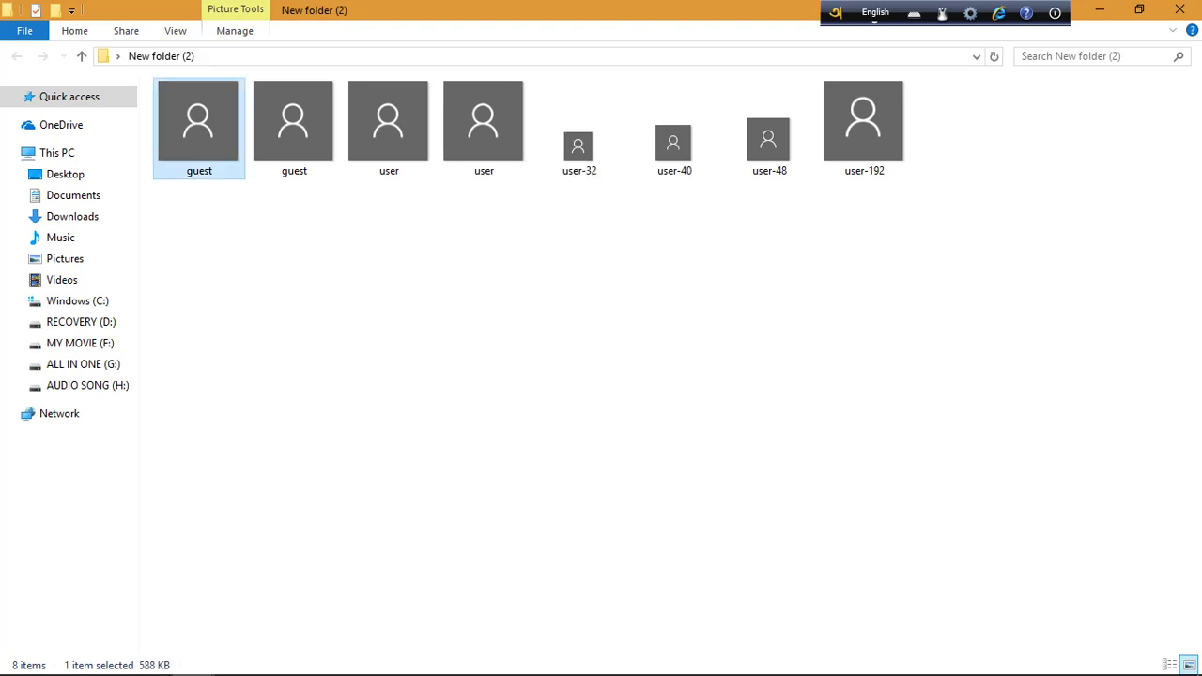
pyautogui.click(232, 647)
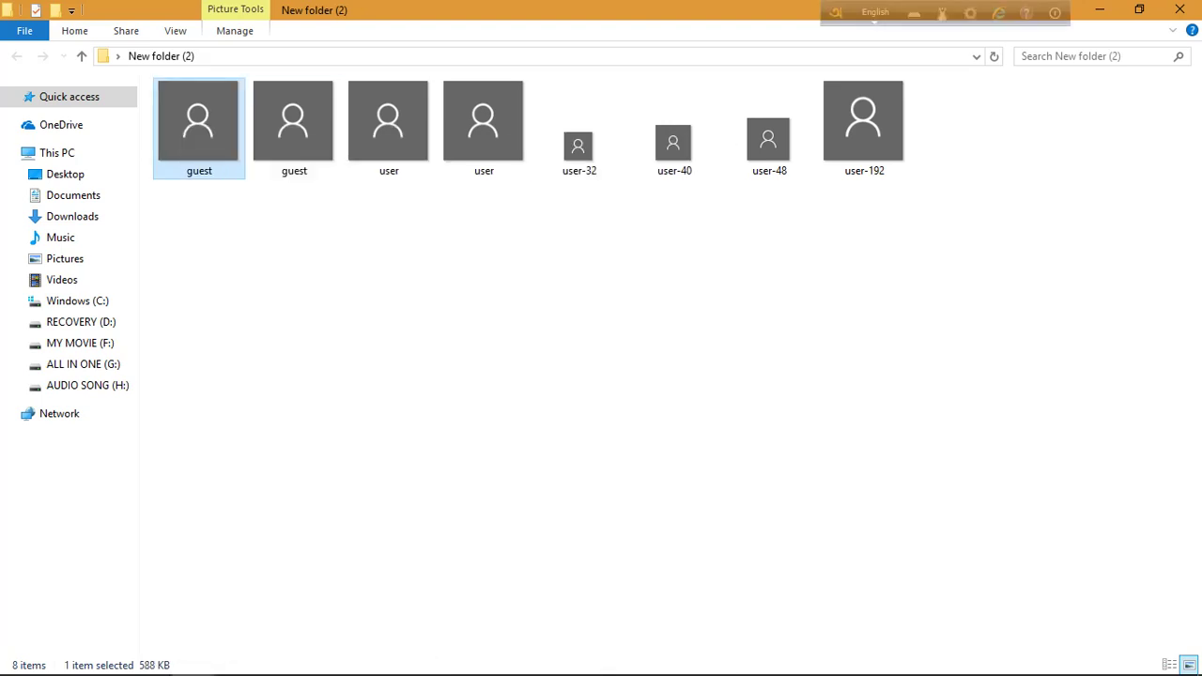
pyautogui.click(298, 169)
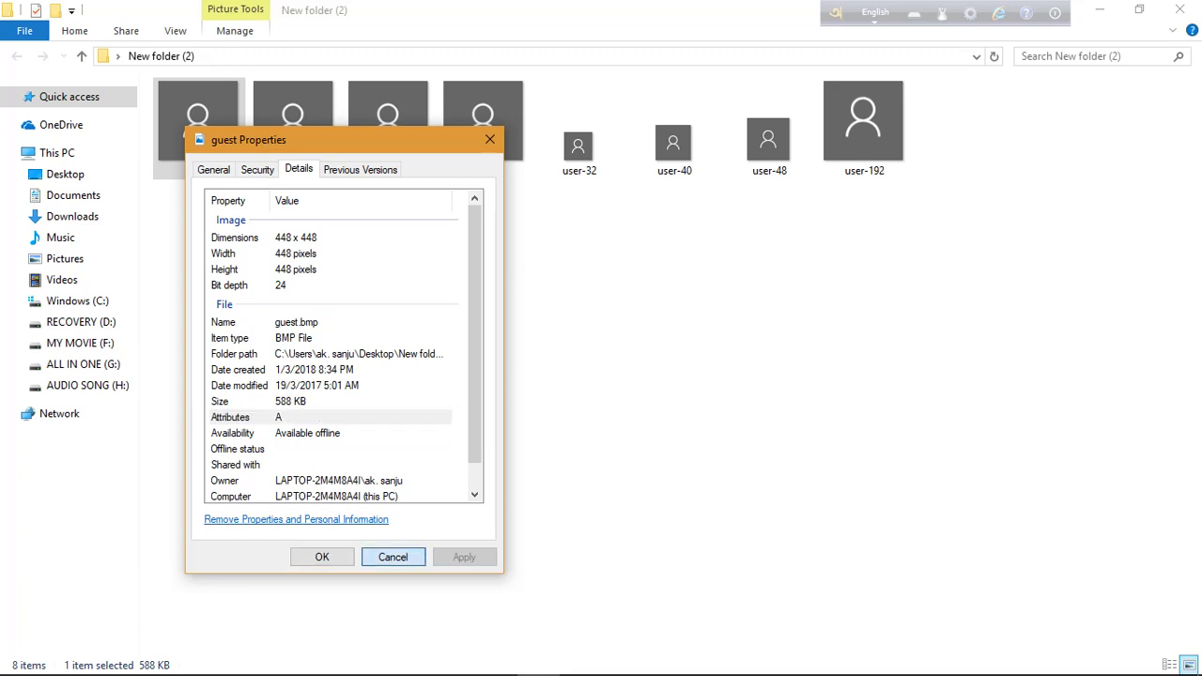
pyautogui.press('Escape')
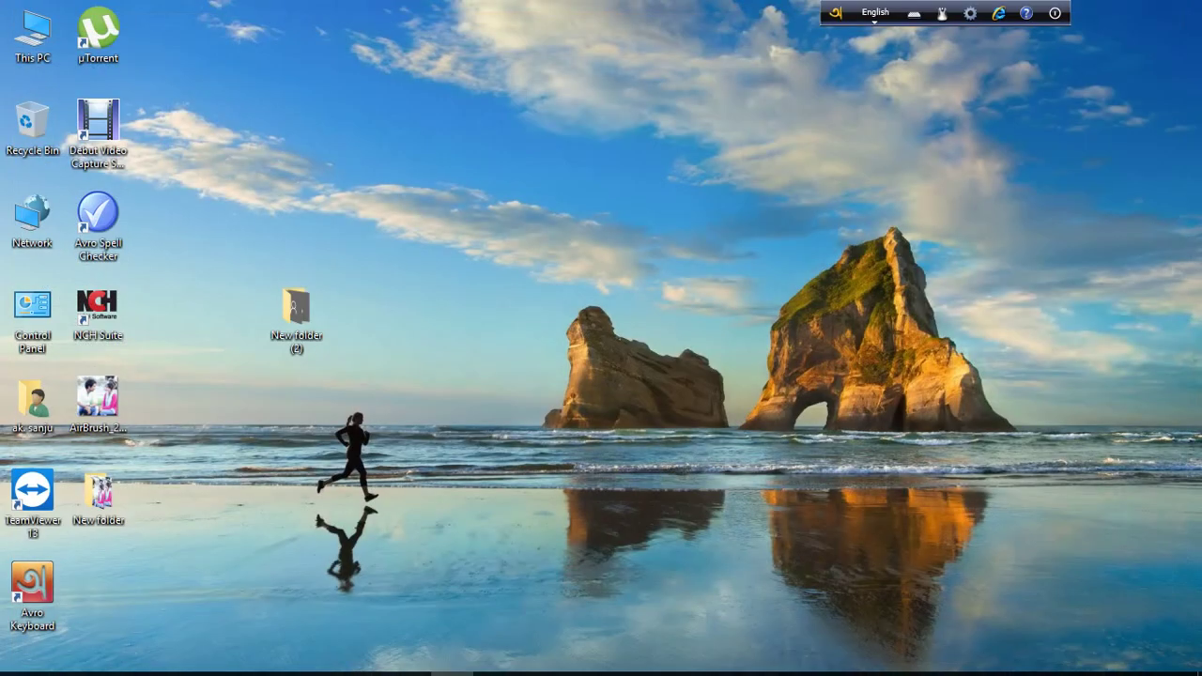
# Return to Paint and save the resized image as guest.bmp in New folder on the desktop, replacing the existing file
pyautogui.click(495, 658)
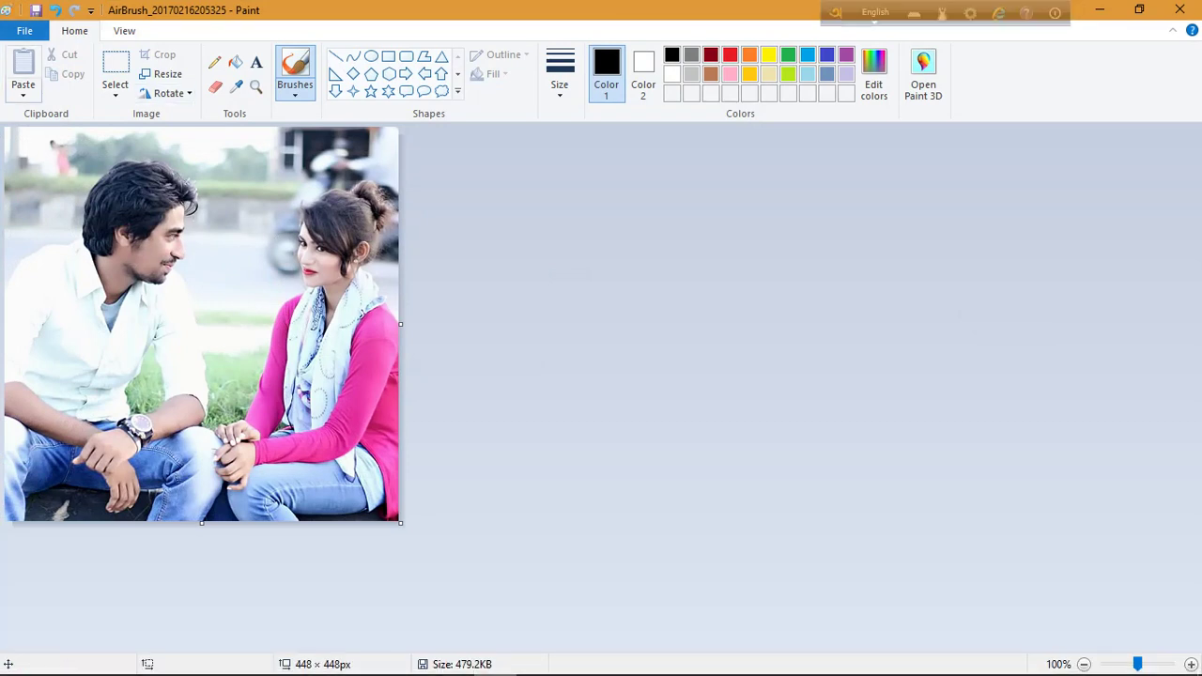
pyautogui.click(24, 30)
pyautogui.click(54, 172)
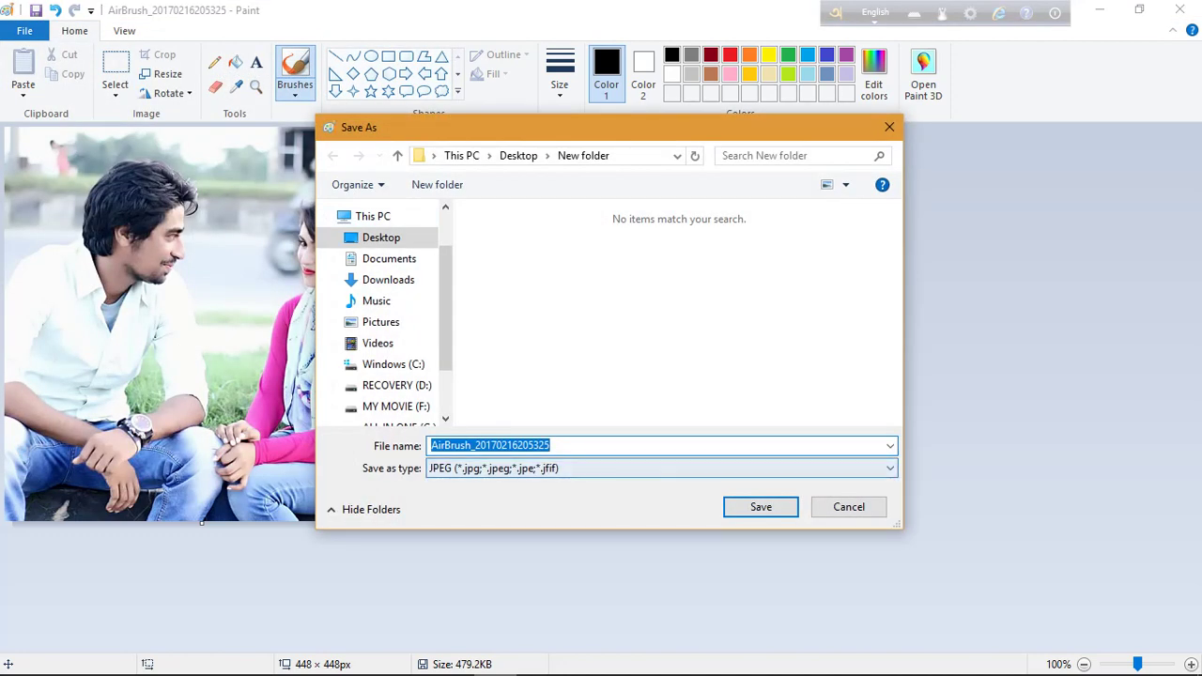
pyautogui.write('guest')
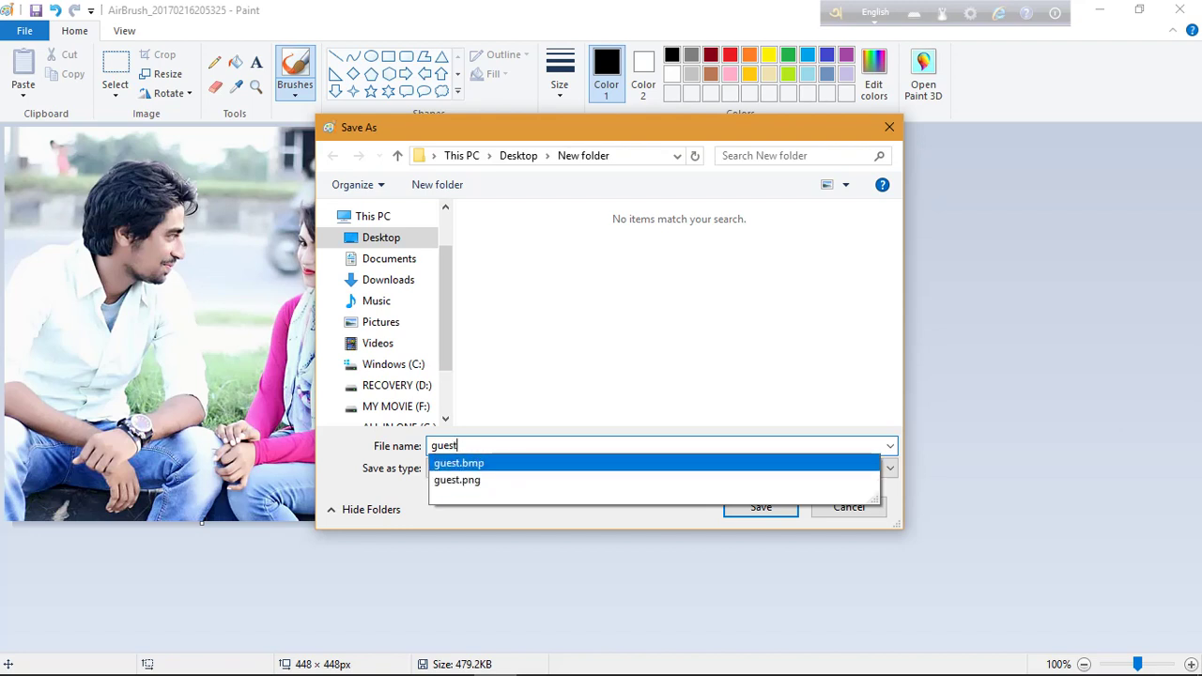
pyautogui.press('Return')
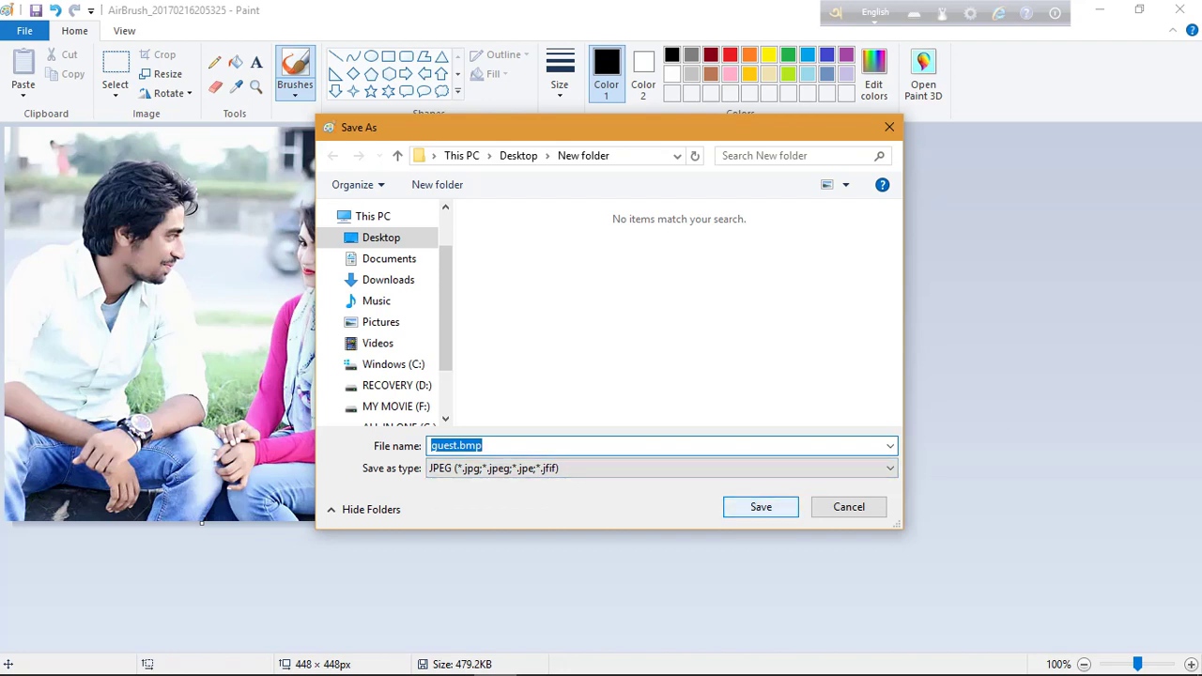
pyautogui.press('Return')
pyautogui.click(643, 346)
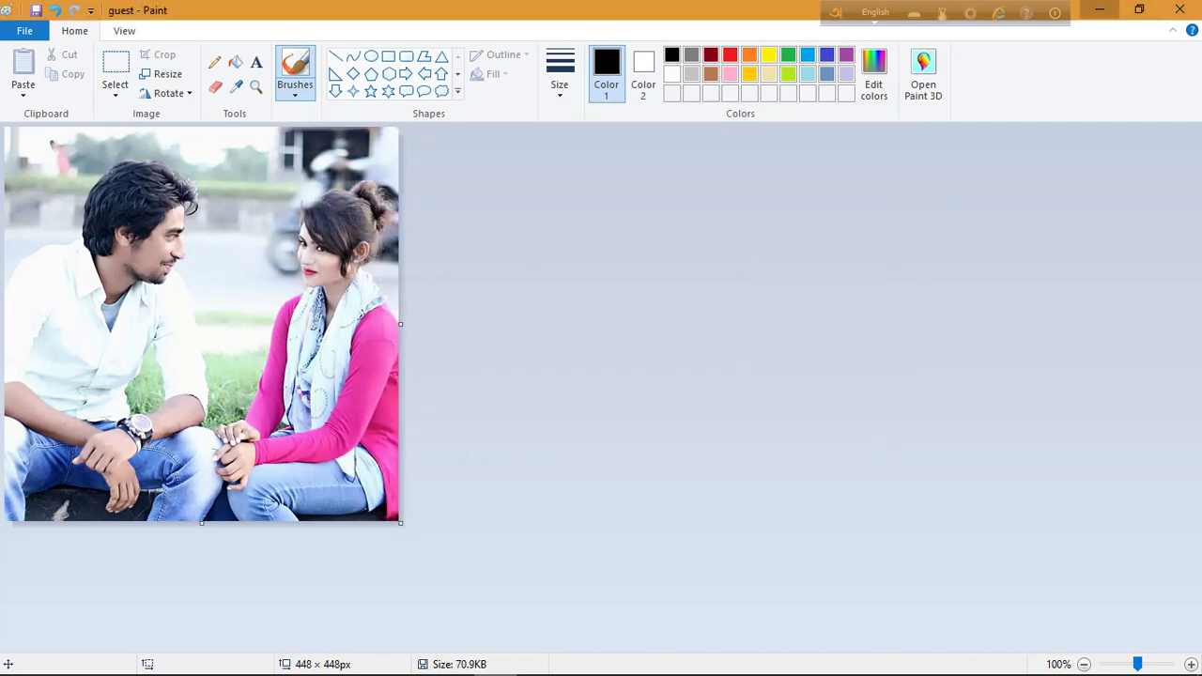
# Look through the pictures in New folder (2) and New folder, and move New folder (2) to the Recycle Bin
pyautogui.click(1099, 10)
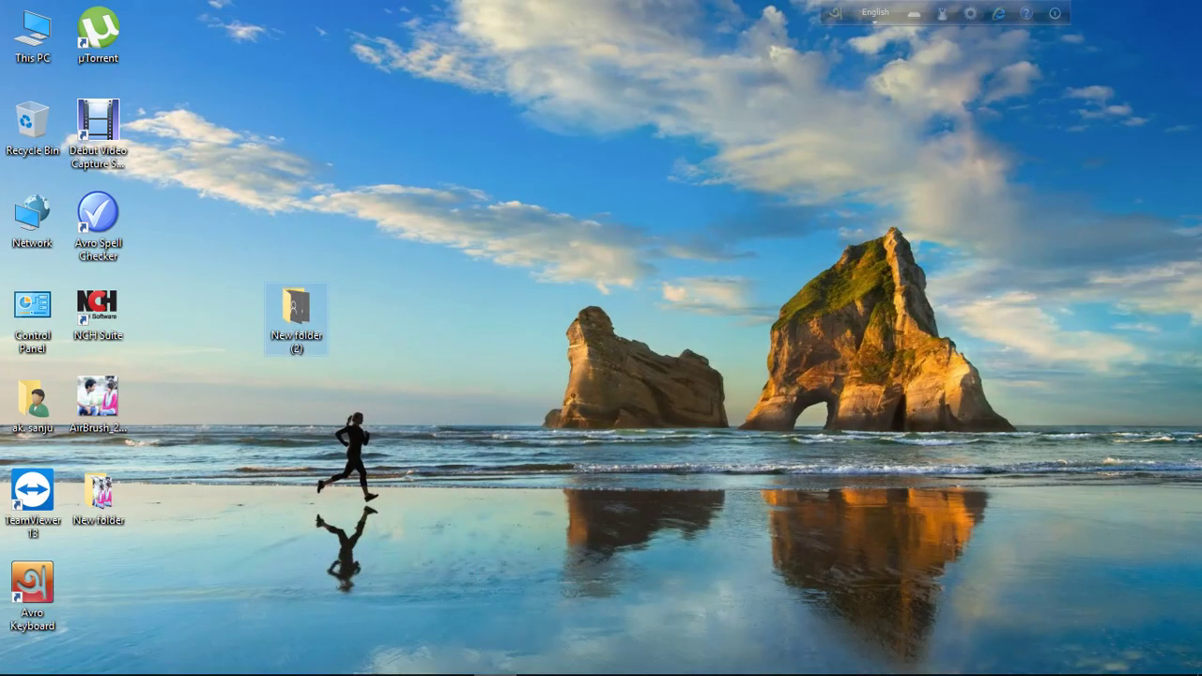
pyautogui.doubleClick(296, 310)
pyautogui.click(1180, 10)
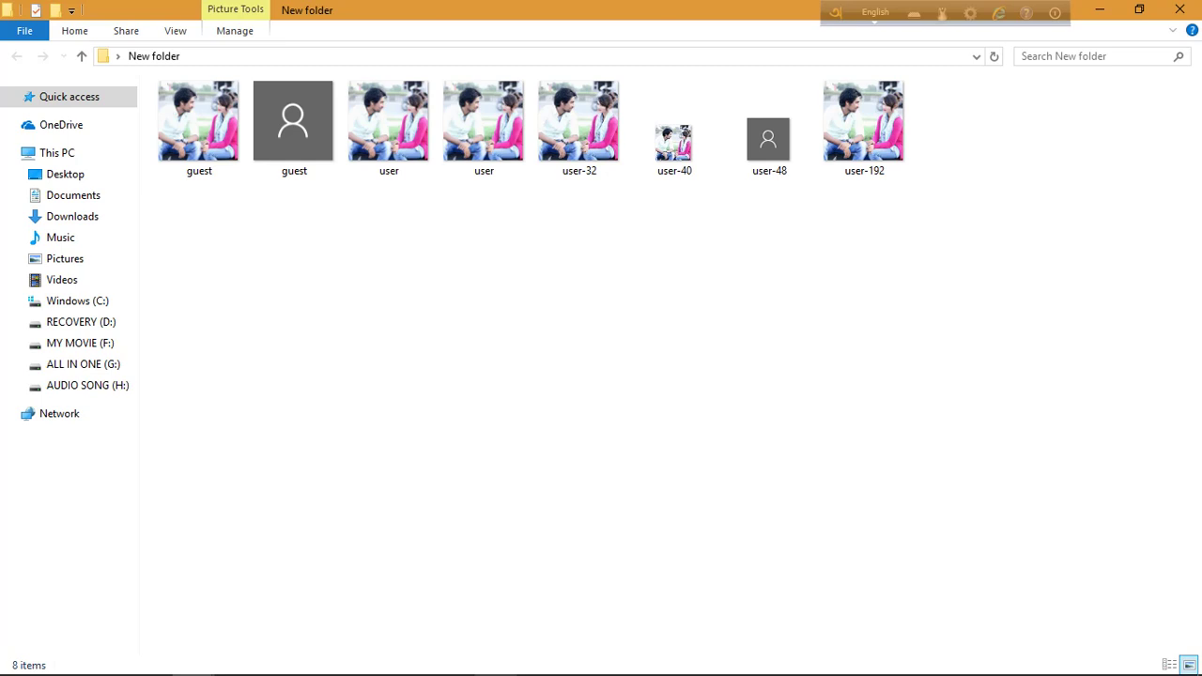
pyautogui.click(293, 122)
pyautogui.click(1180, 9)
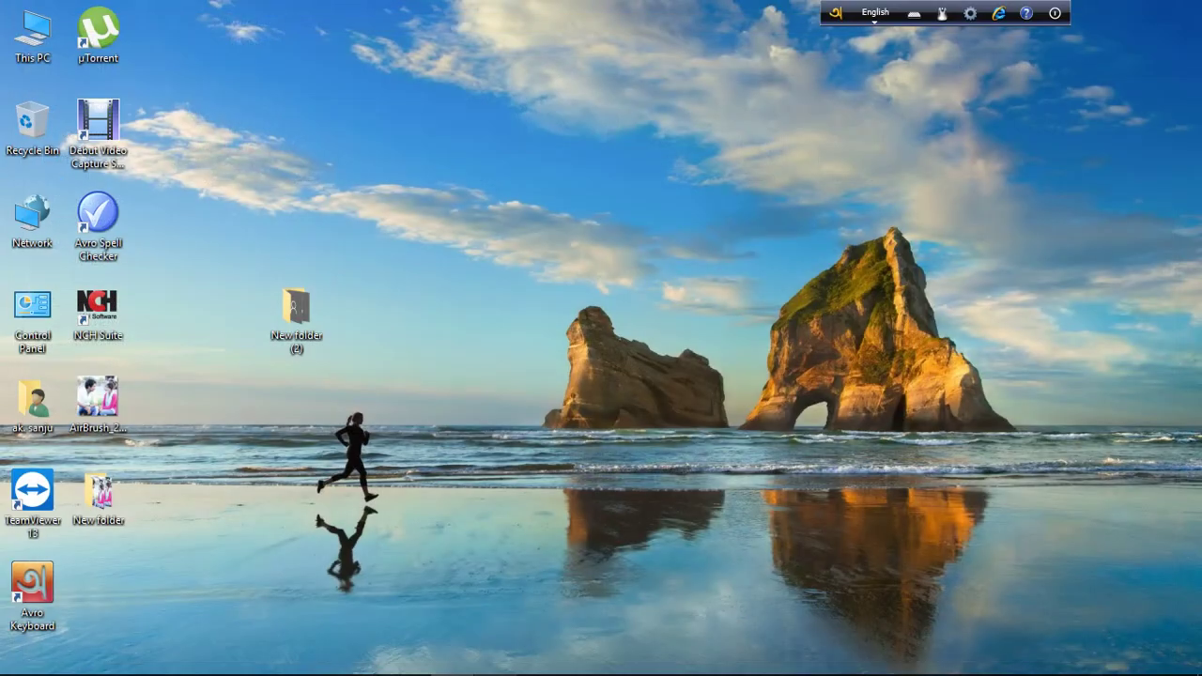
pyautogui.moveTo(295, 315); pyautogui.dragTo(32, 122)
# Look up the dimensions and file name of the second guest picture in New folder in its file properties
pyautogui.doubleClick(98, 493)
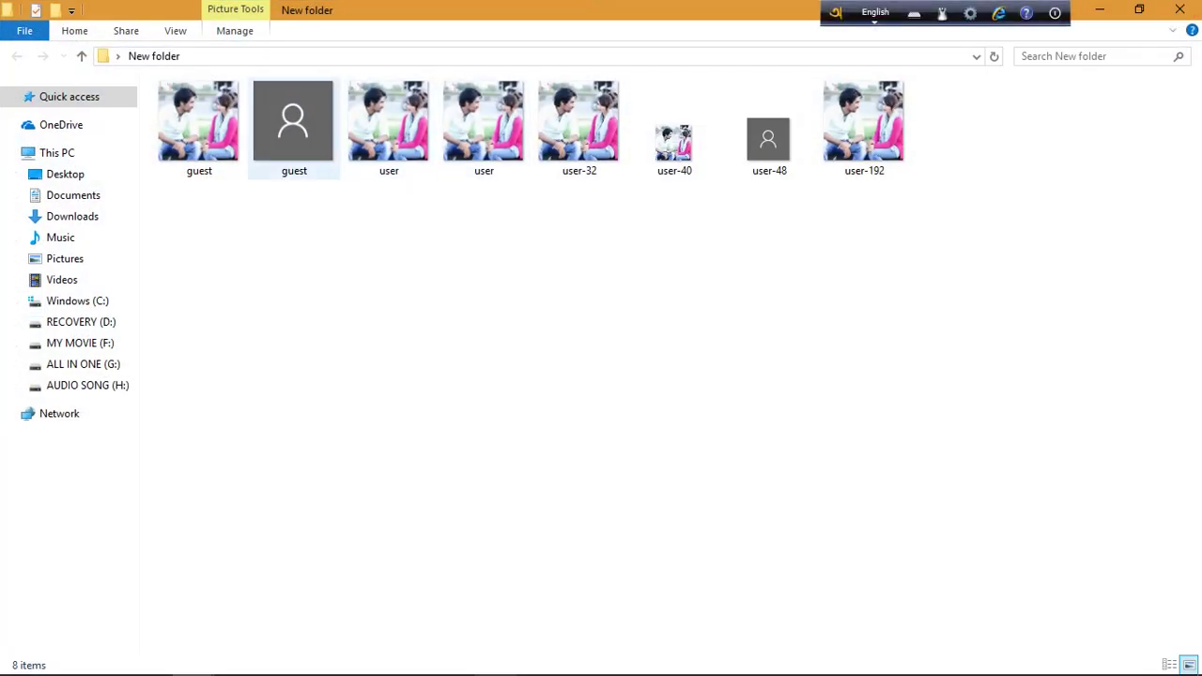
pyautogui.rightClick(290, 138)
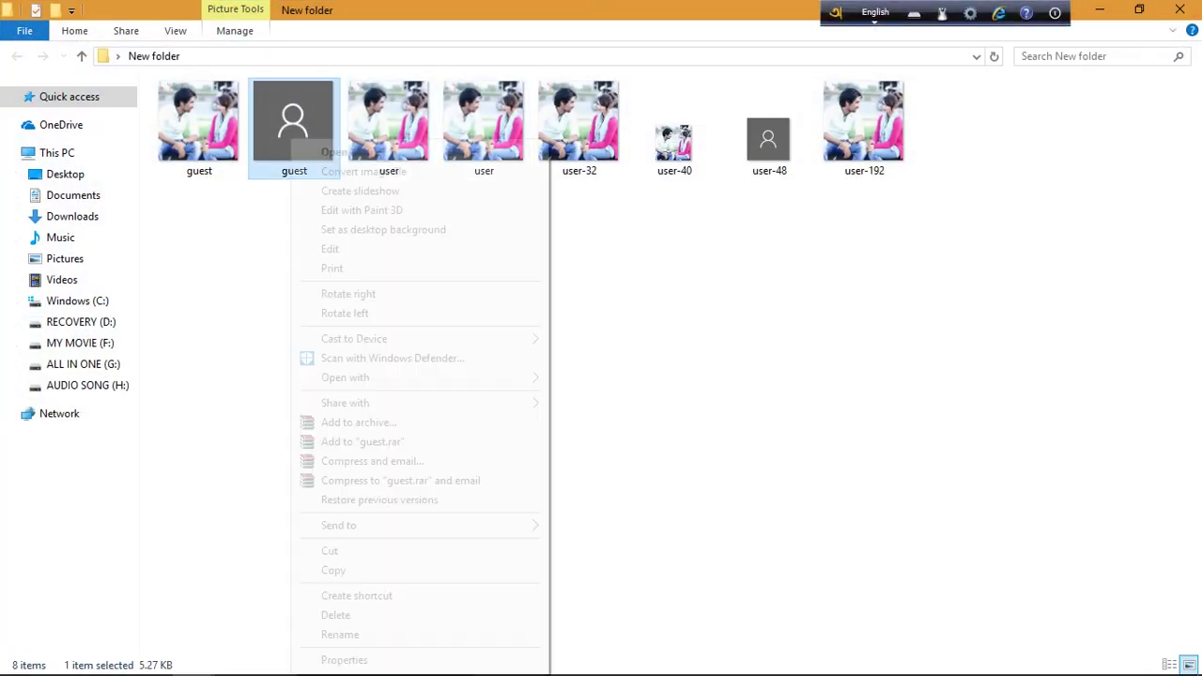
pyautogui.click(344, 660)
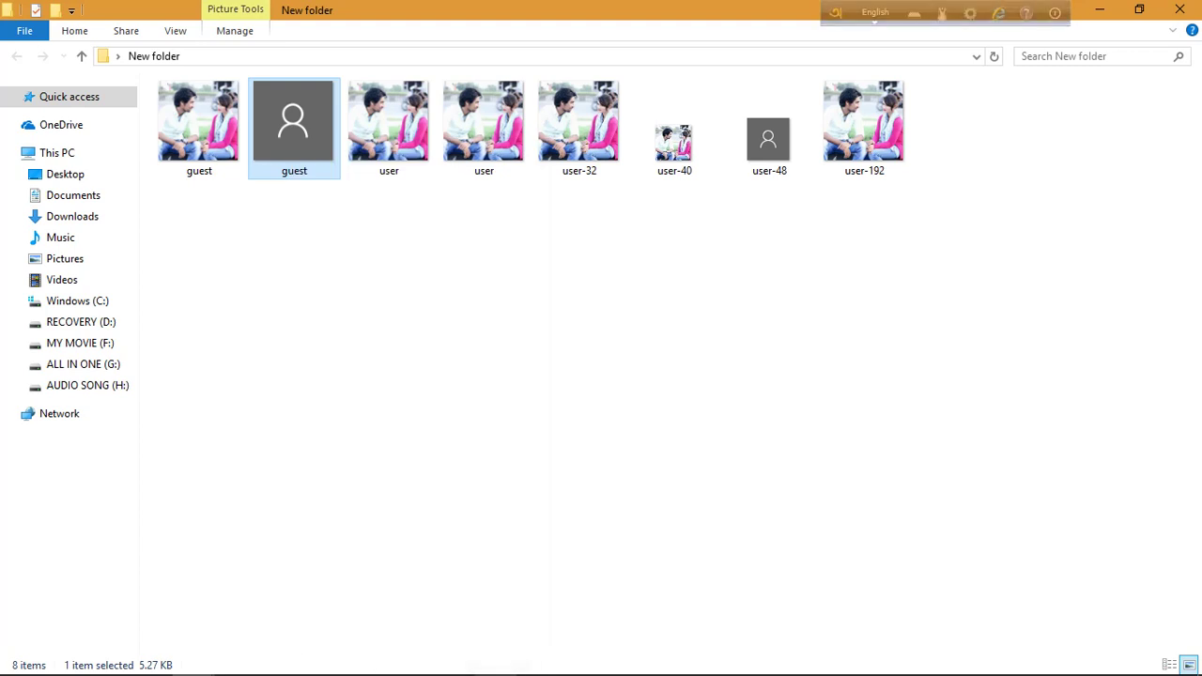
pyautogui.click(422, 182)
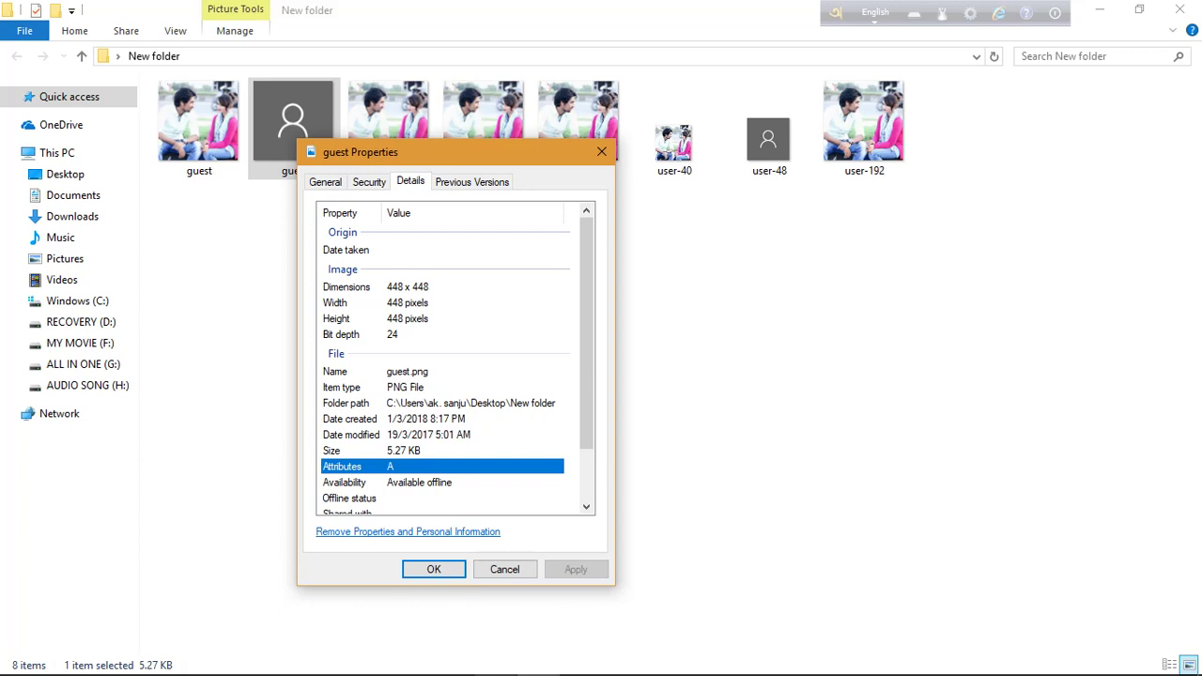
pyautogui.click(504, 569)
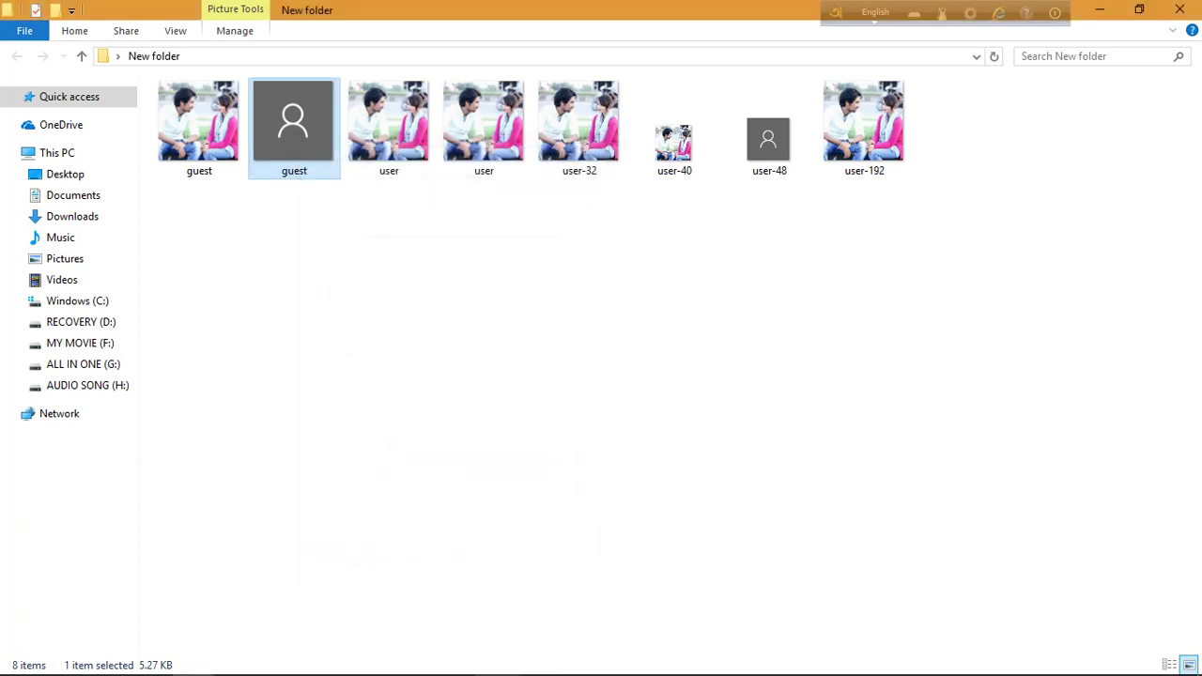
# Switch back to Paint and save a copy of the image as guest.png in New folder, replacing the existing file
pyautogui.click(1100, 10)
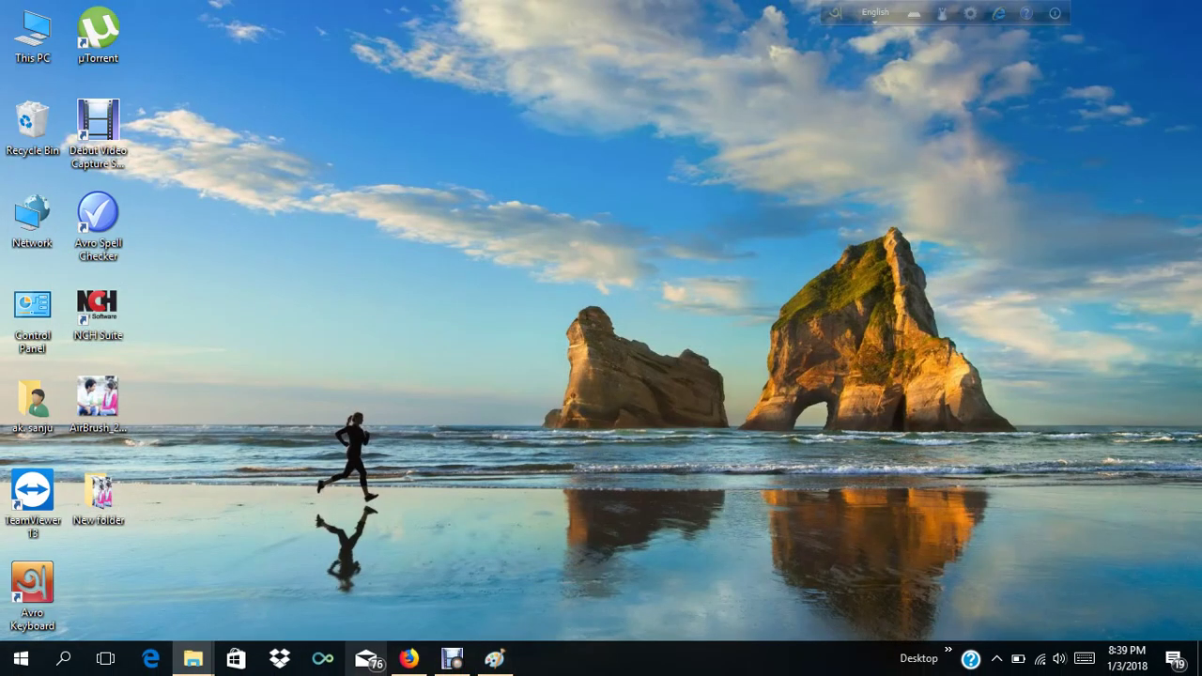
pyautogui.click(494, 659)
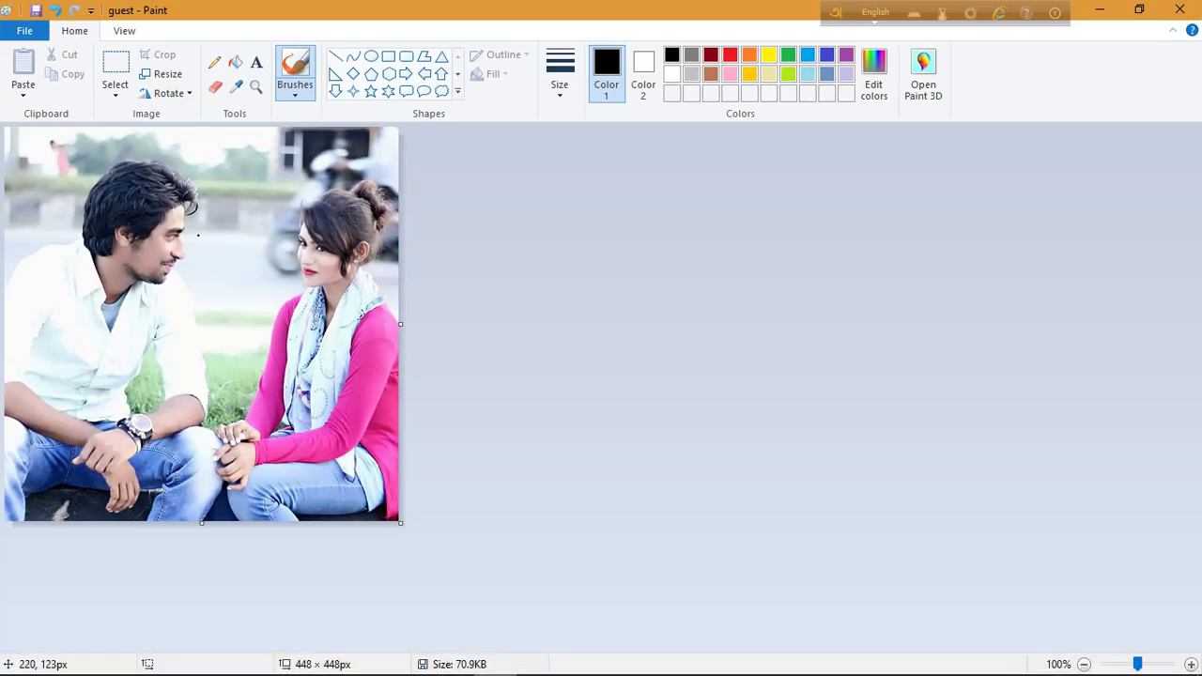
pyautogui.click(24, 30)
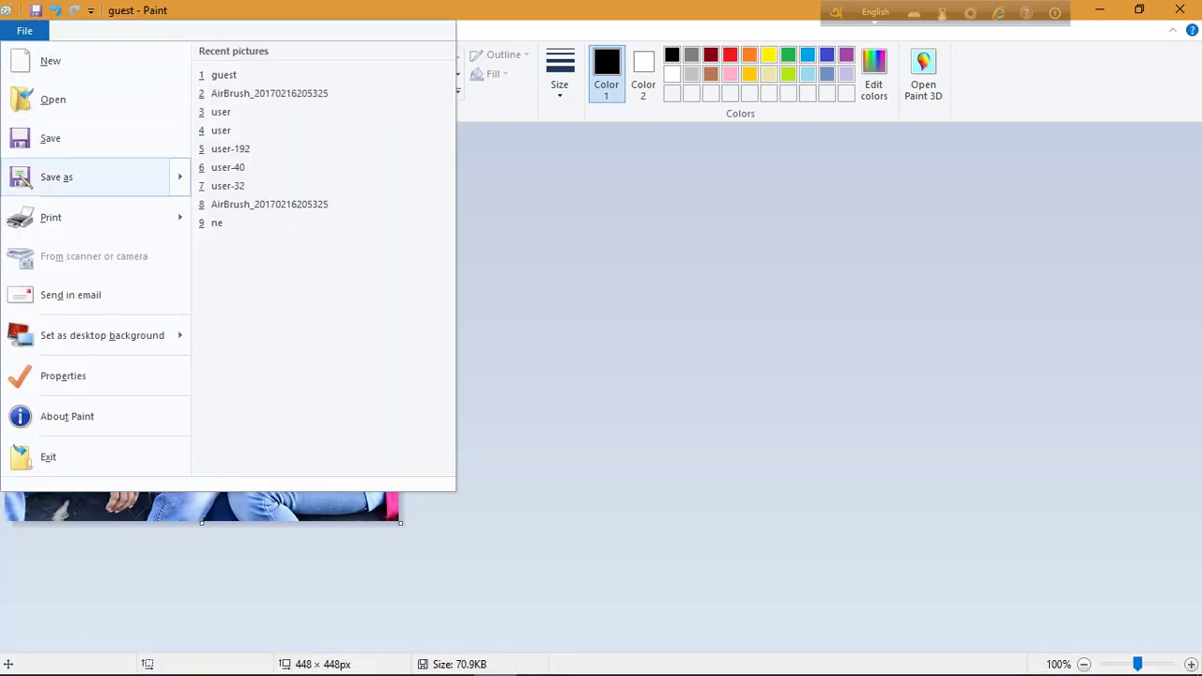
pyautogui.click(53, 174)
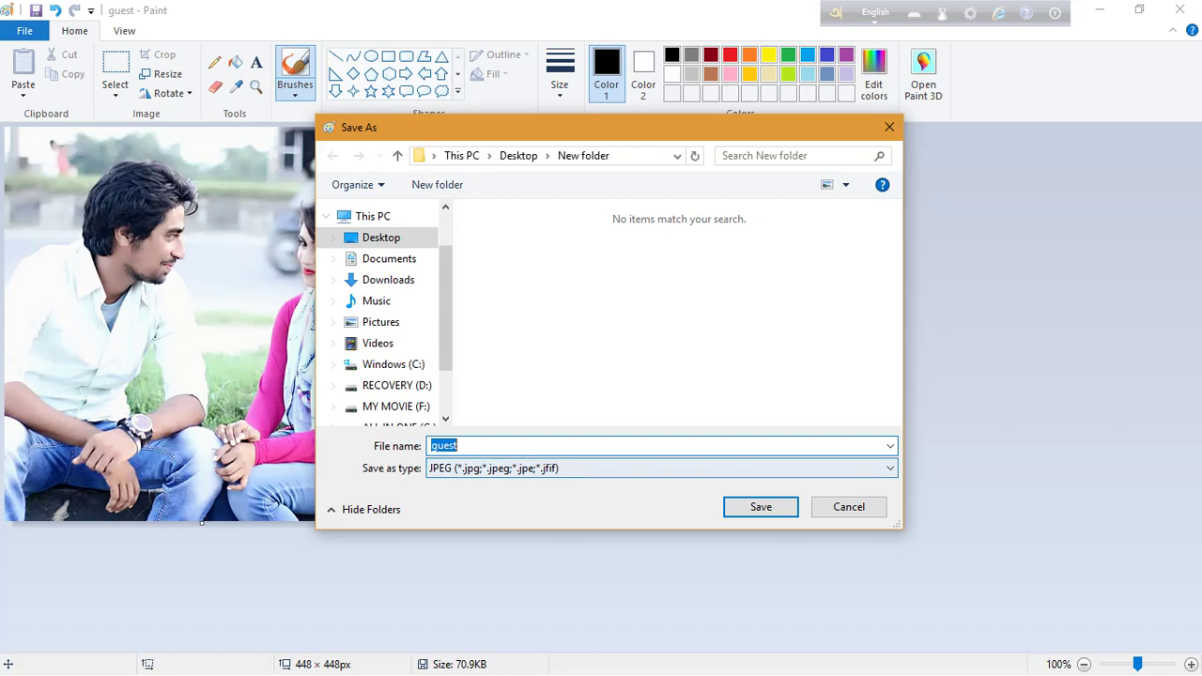
pyautogui.click(661, 467)
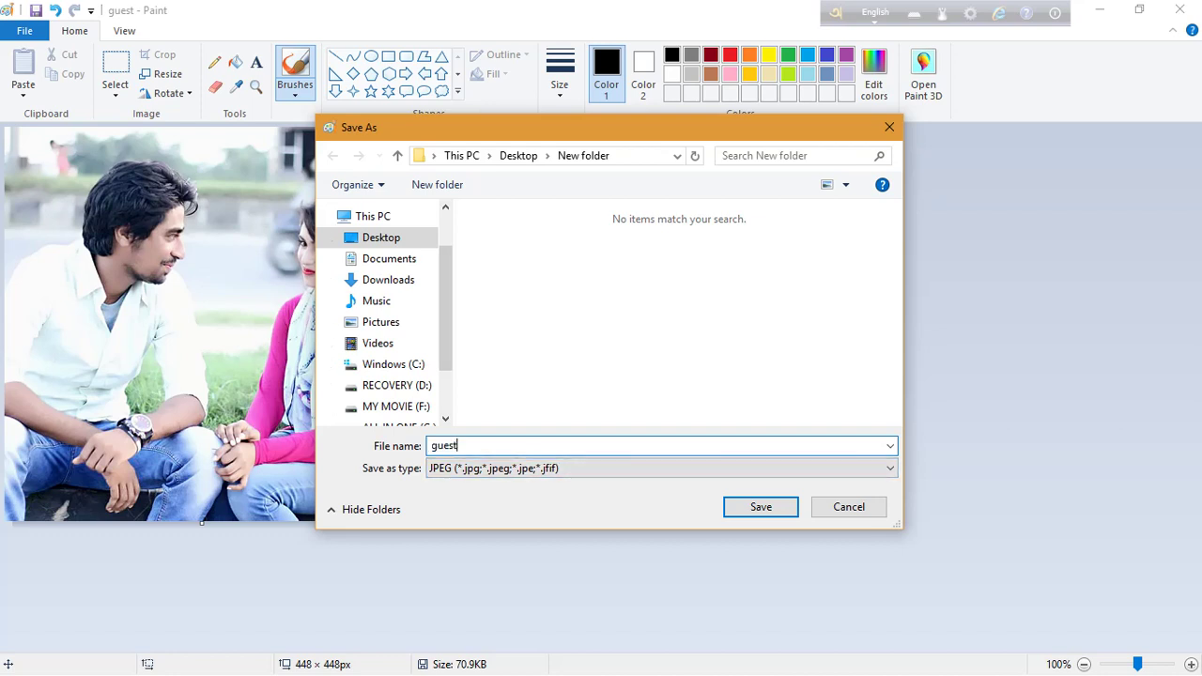
pyautogui.write('.pn')
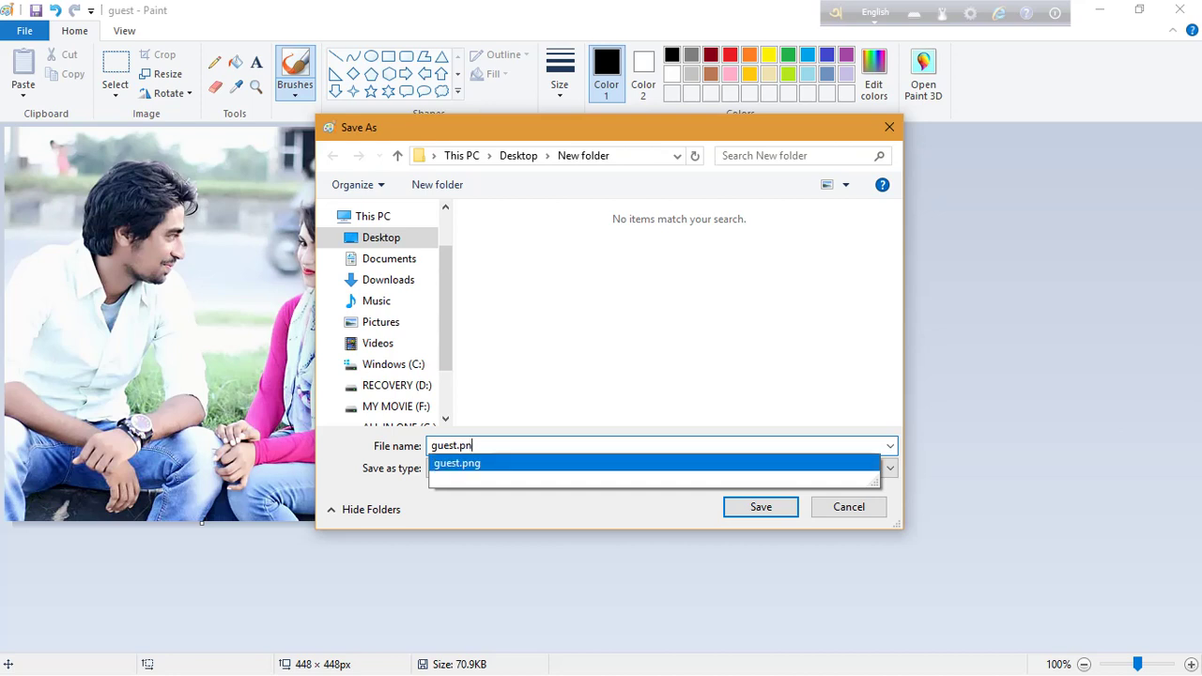
pyautogui.press('Return')
pyautogui.press('Return')
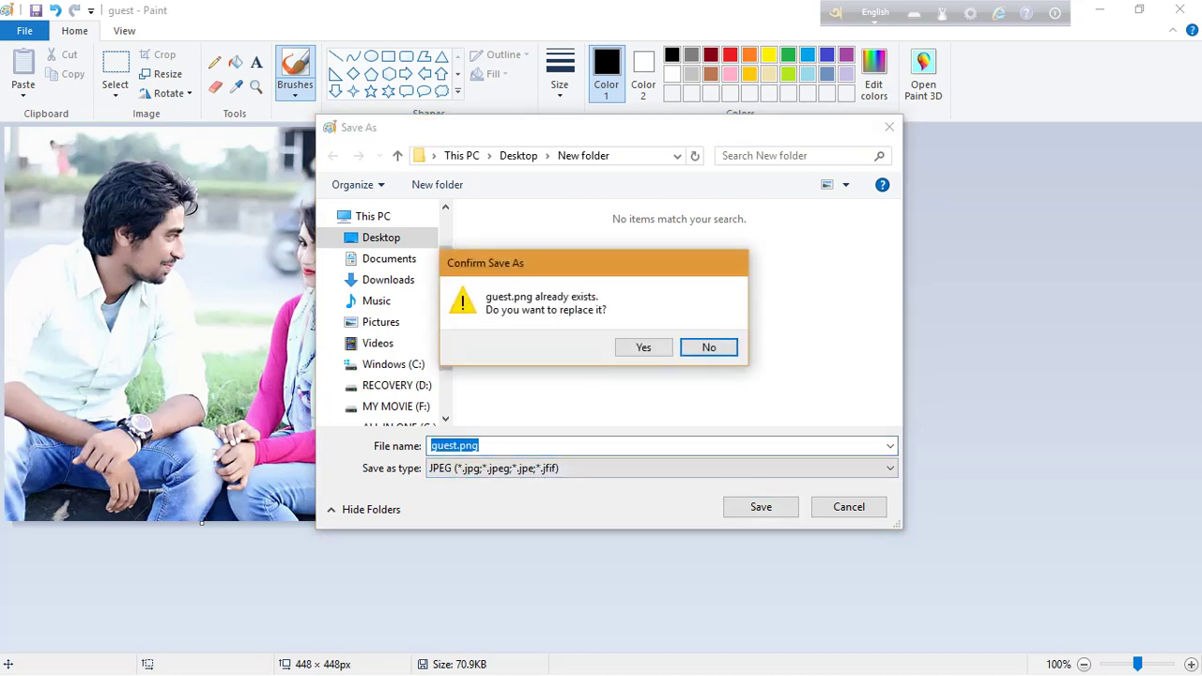
pyautogui.click(643, 347)
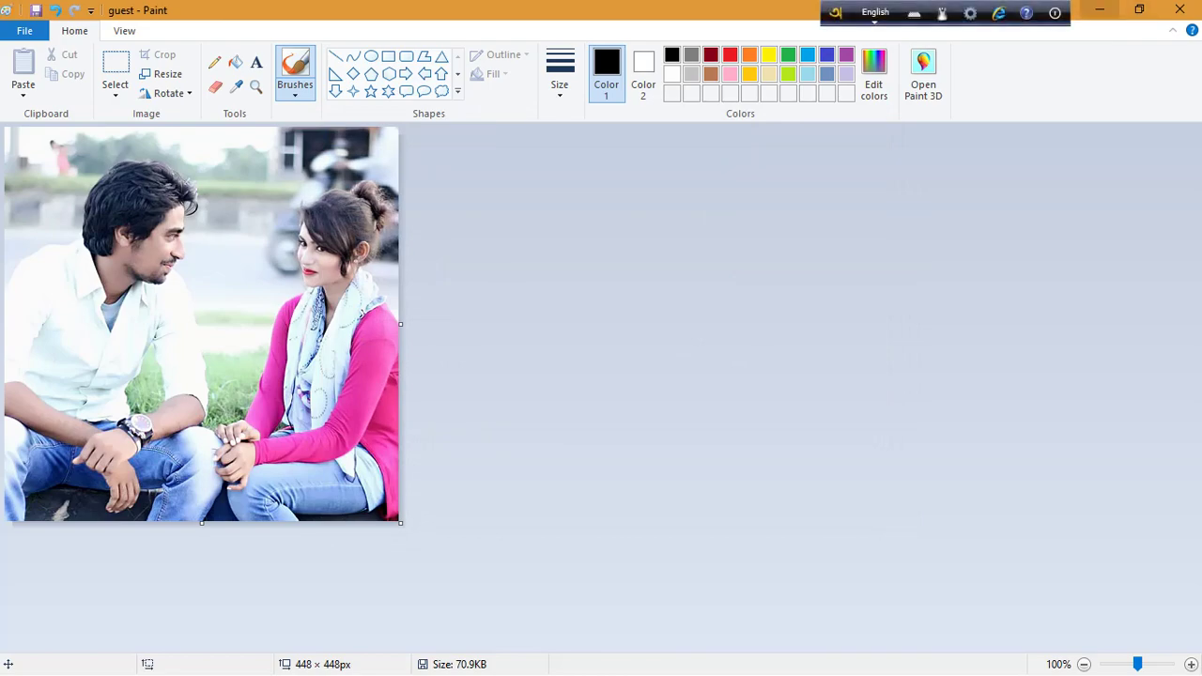
# Look up the pixel dimensions of the user-48 picture in New folder in its file properties
pyautogui.click(1100, 10)
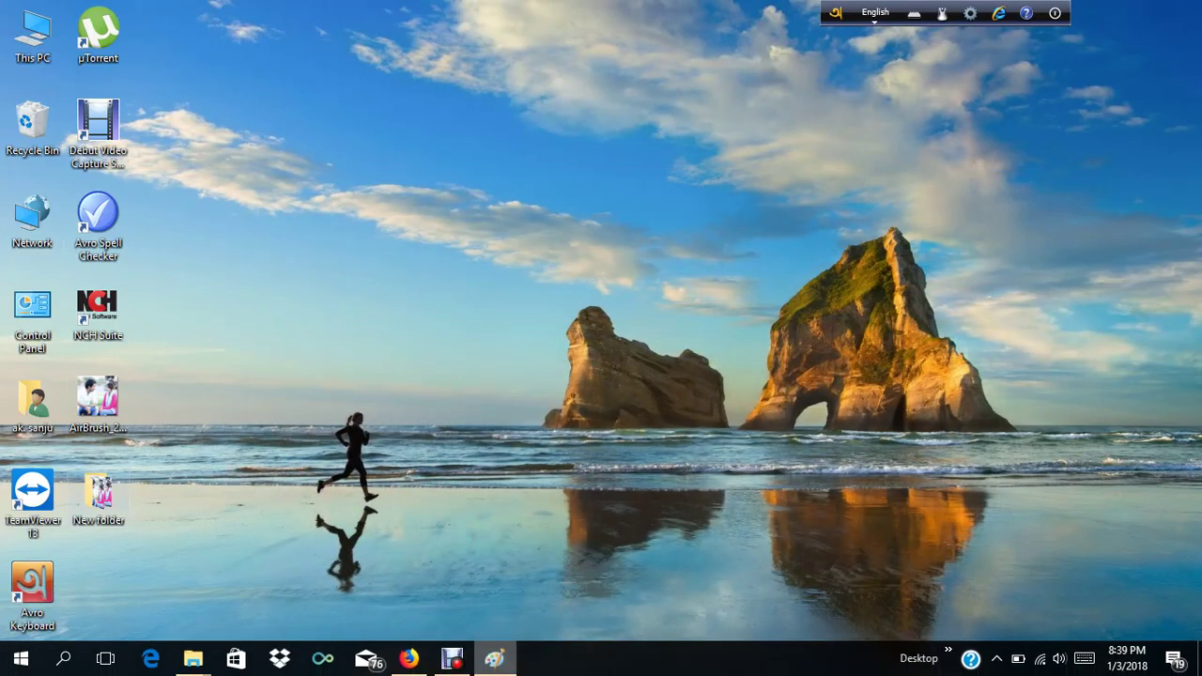
pyautogui.doubleClick(99, 497)
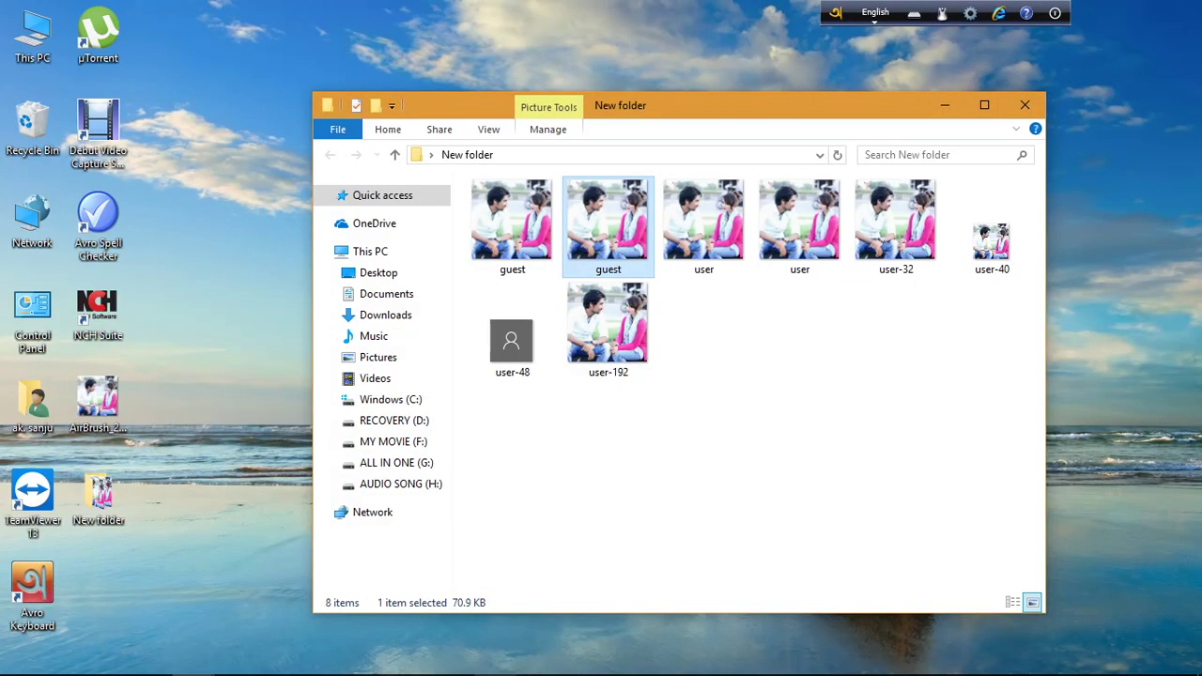
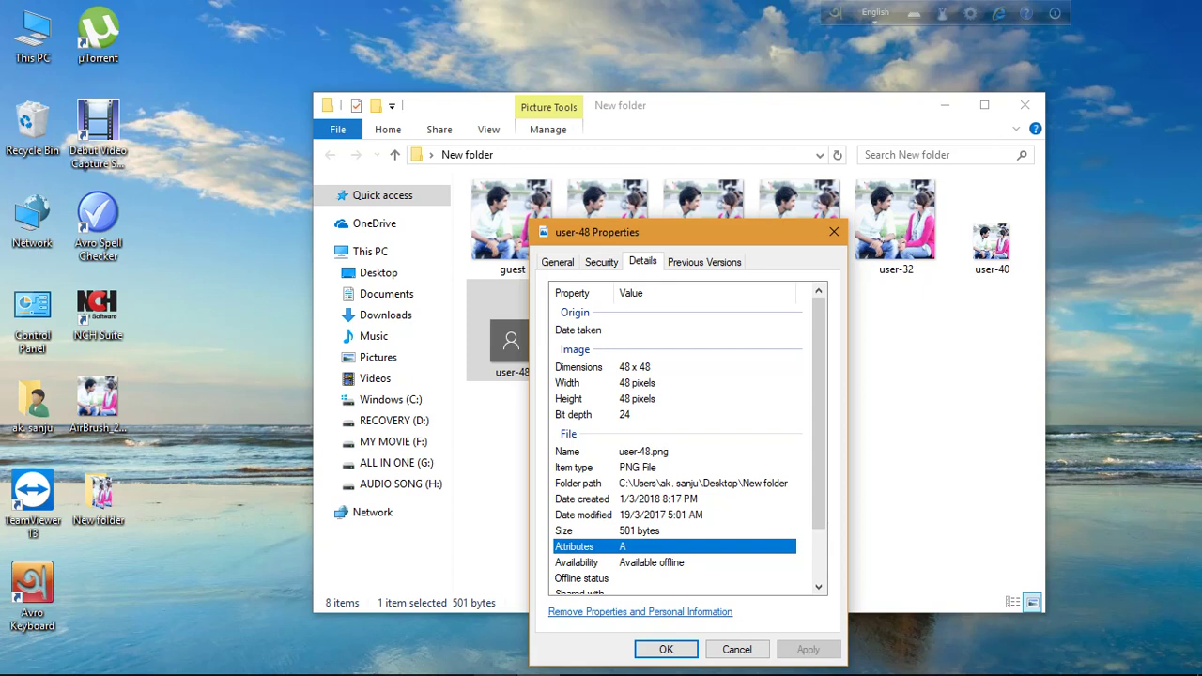
pyautogui.click(737, 648)
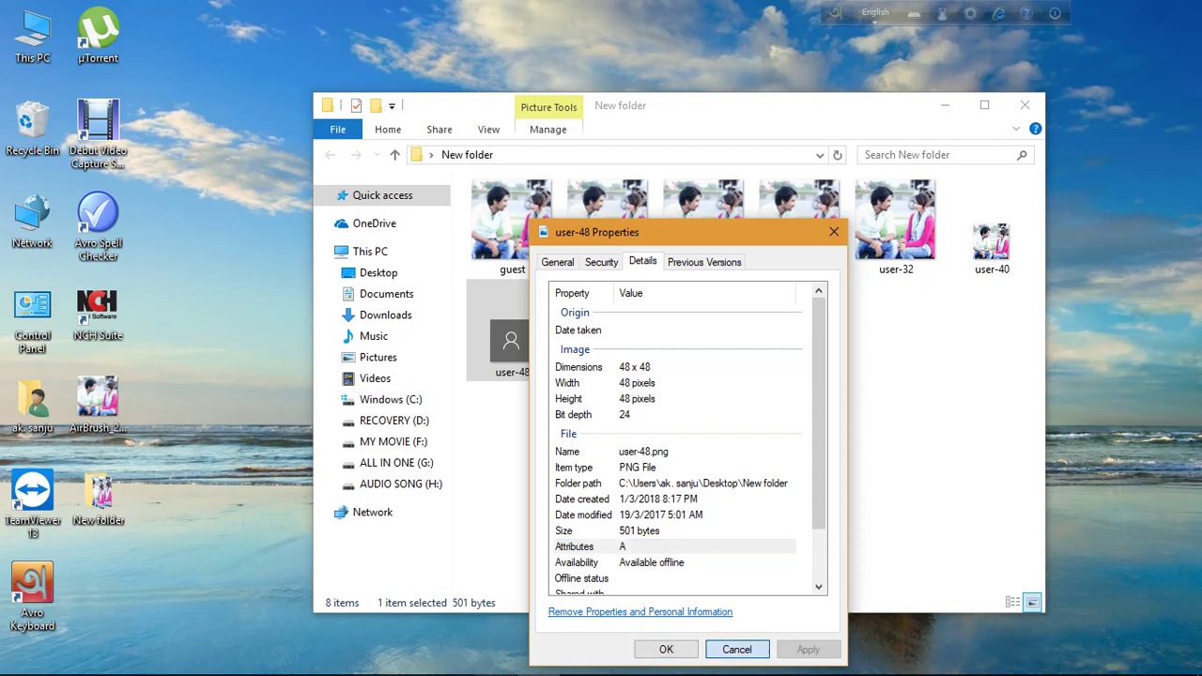
# Resize the image in Paint to 48 × 48 pixels with the aspect ratio maintained
pyautogui.click(494, 660)
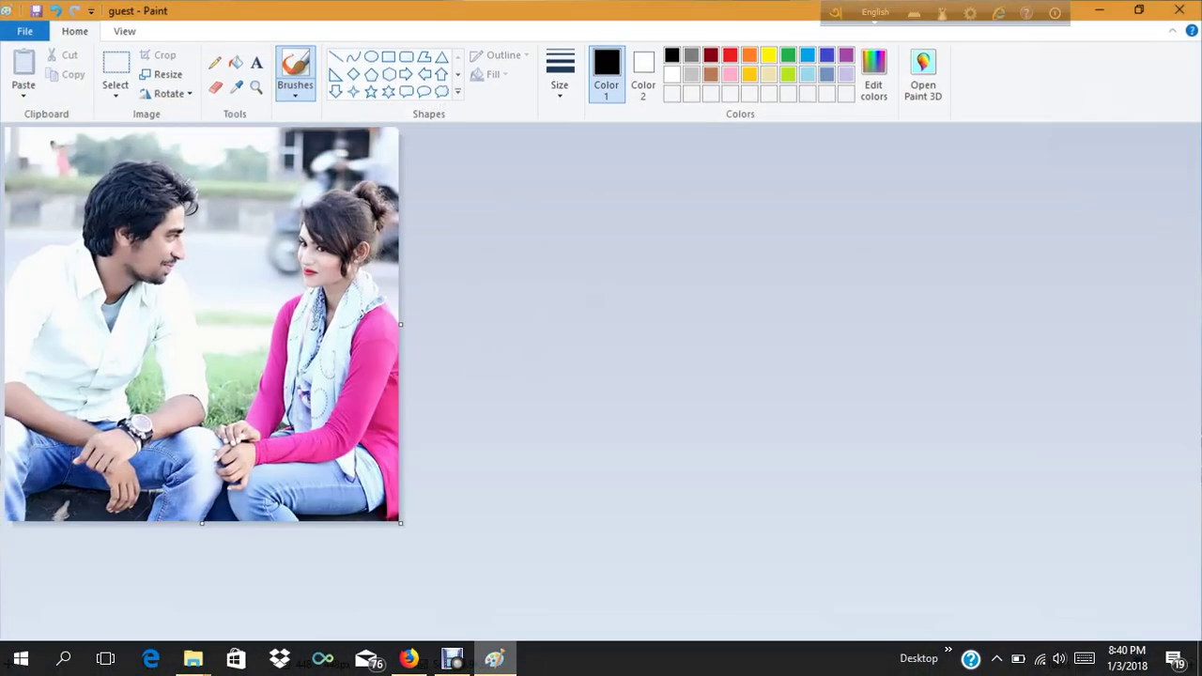
pyautogui.click(162, 73)
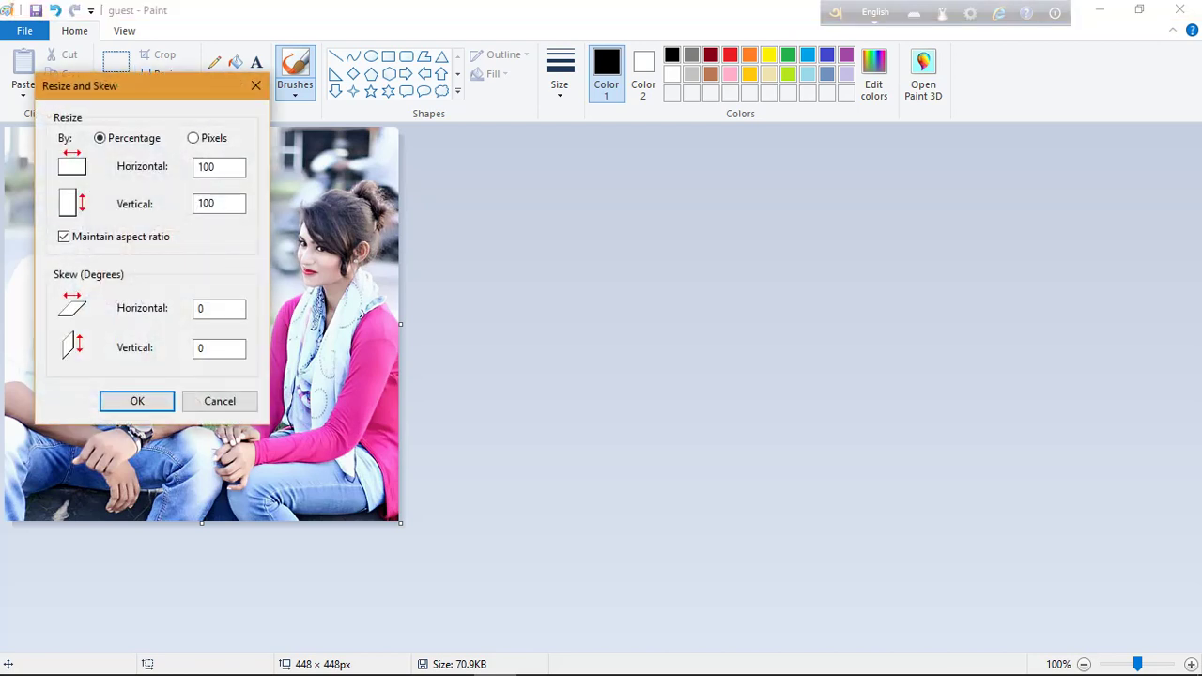
pyautogui.click(193, 138)
pyautogui.press('Tab')
pyautogui.click(215, 167)
pyautogui.click(198, 166)
pyautogui.press('Delete')
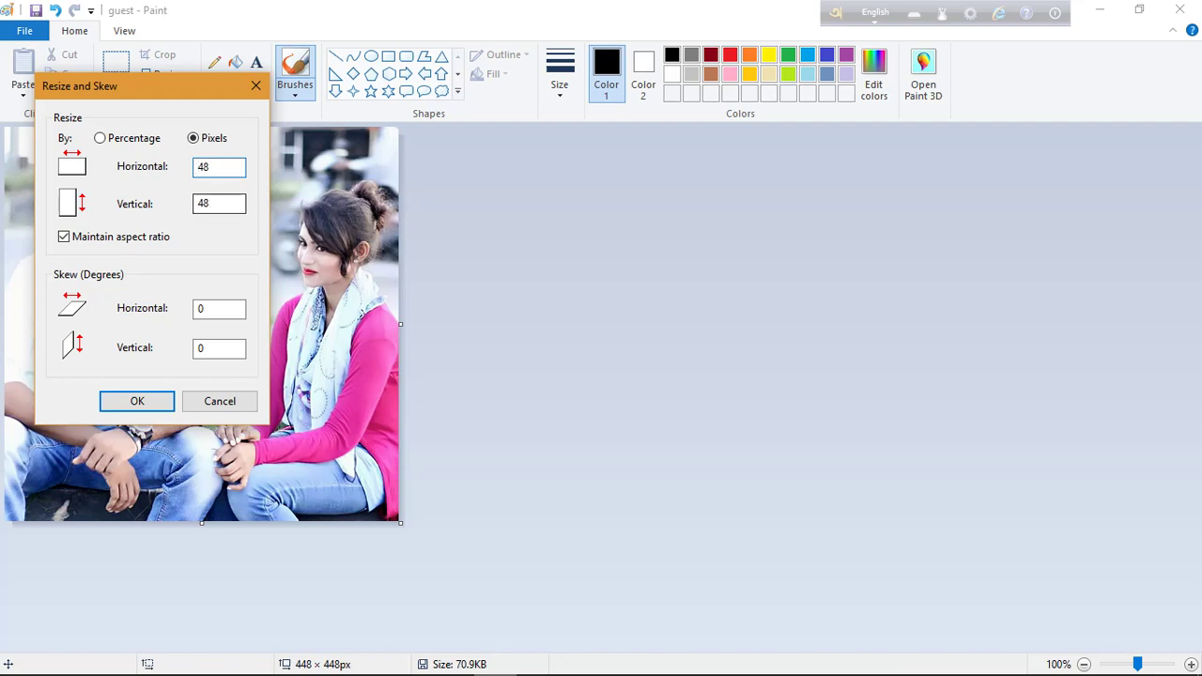
pyautogui.click(137, 401)
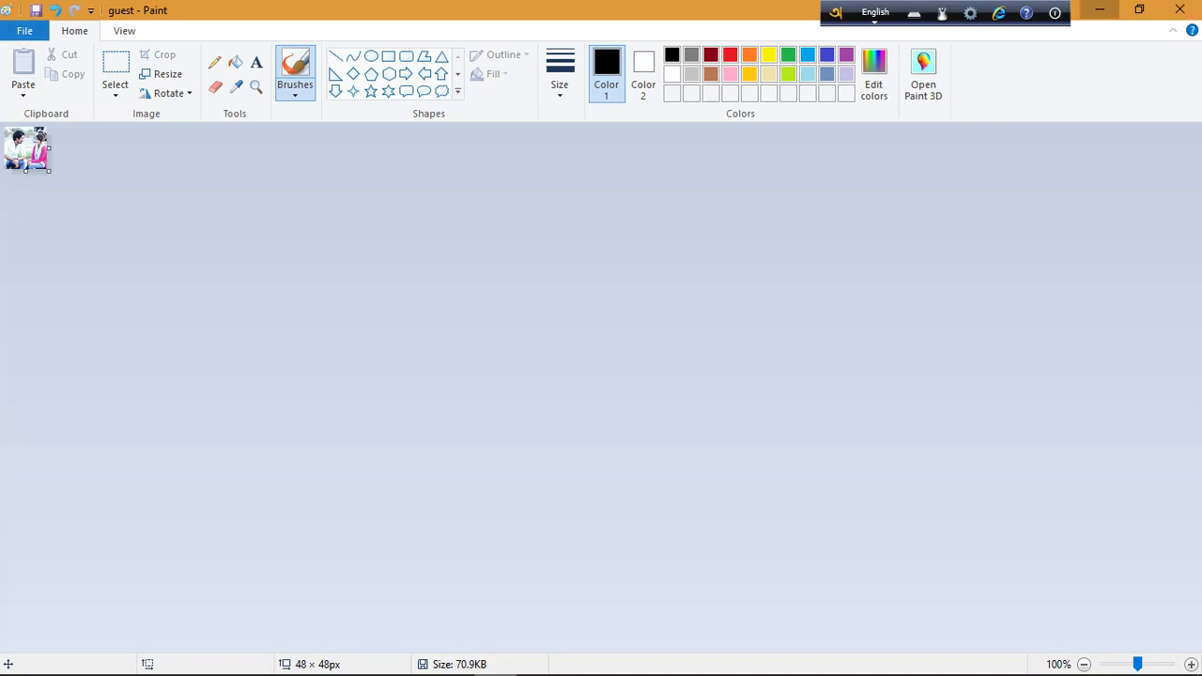
# Look up the file name and item type of the user-48 picture in New folder in its file properties
pyautogui.click(1099, 9)
pyautogui.rightClick(504, 340)
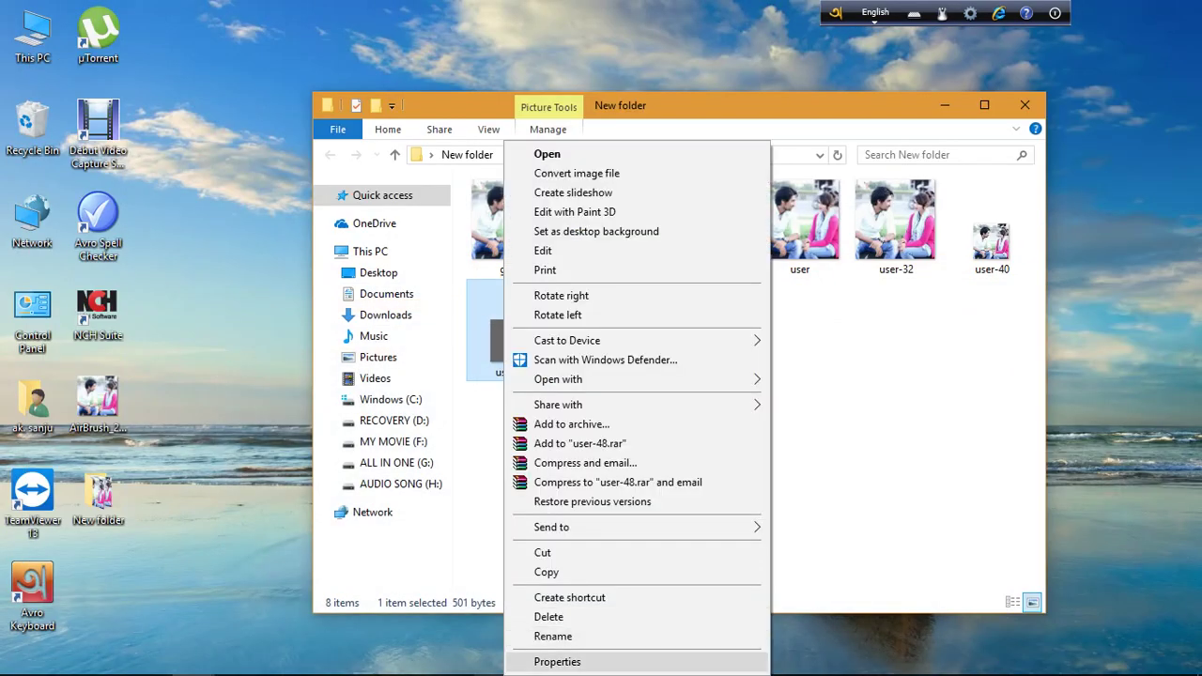
pyautogui.click(582, 662)
pyautogui.click(624, 262)
pyautogui.click(563, 547)
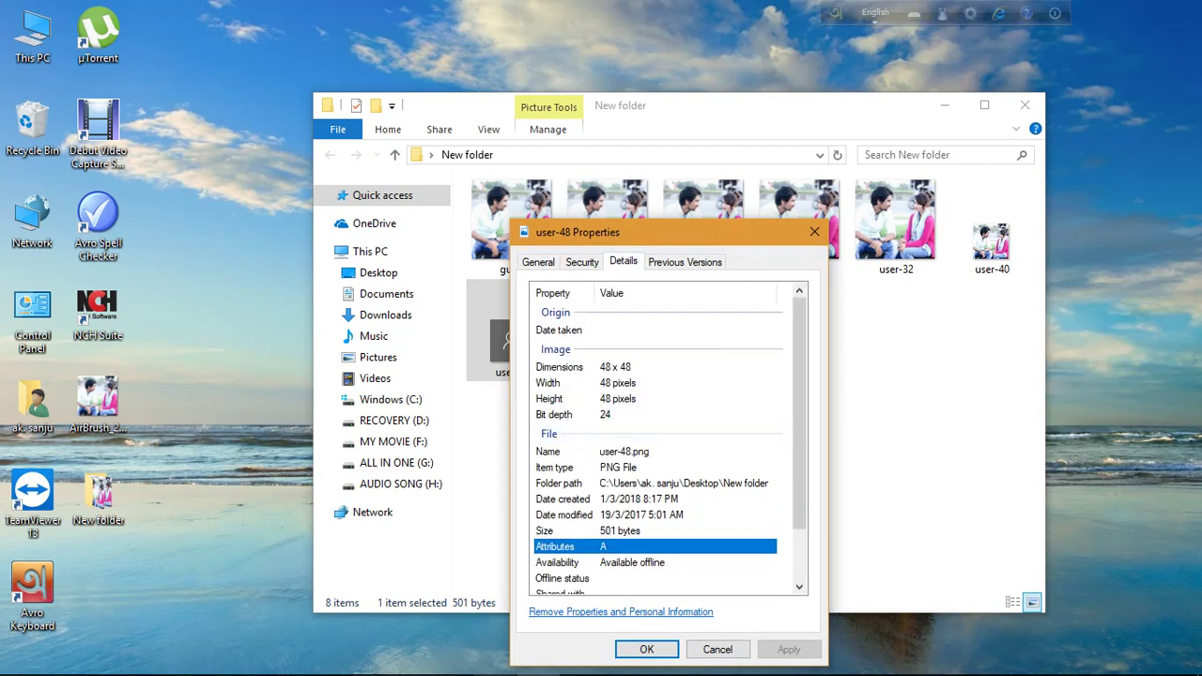
pyautogui.click(717, 649)
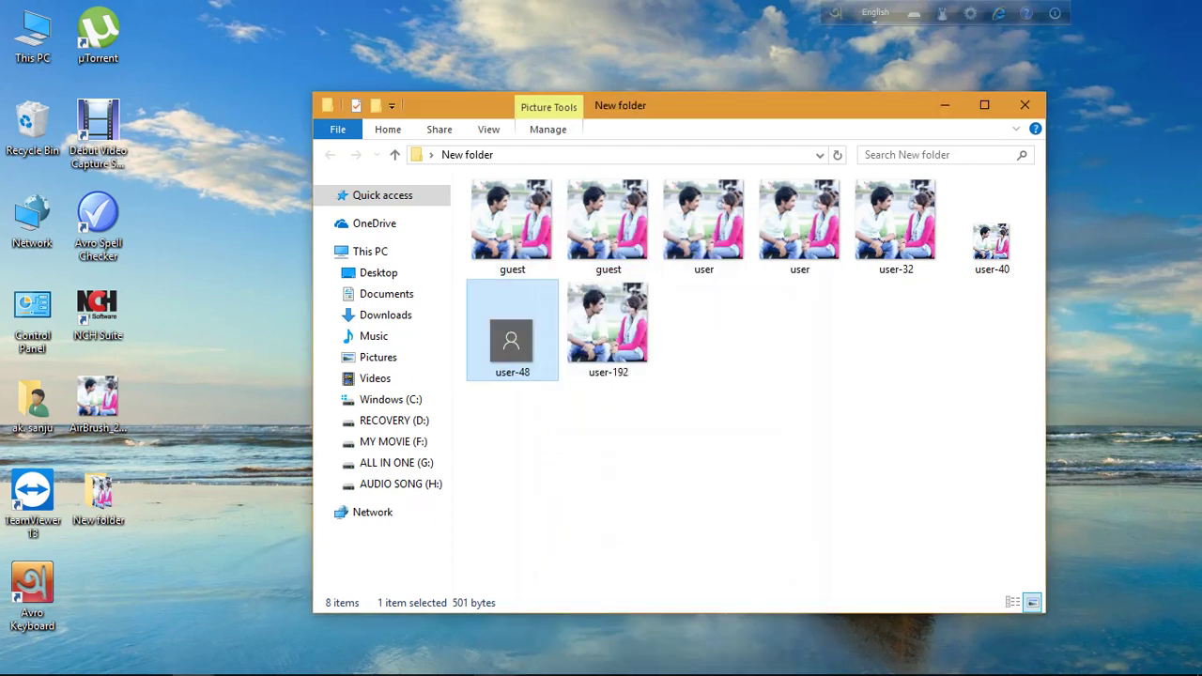
# Switch back to Paint and save a copy of the image as user-48.png in New folder, replacing the existing file
pyautogui.click(495, 670)
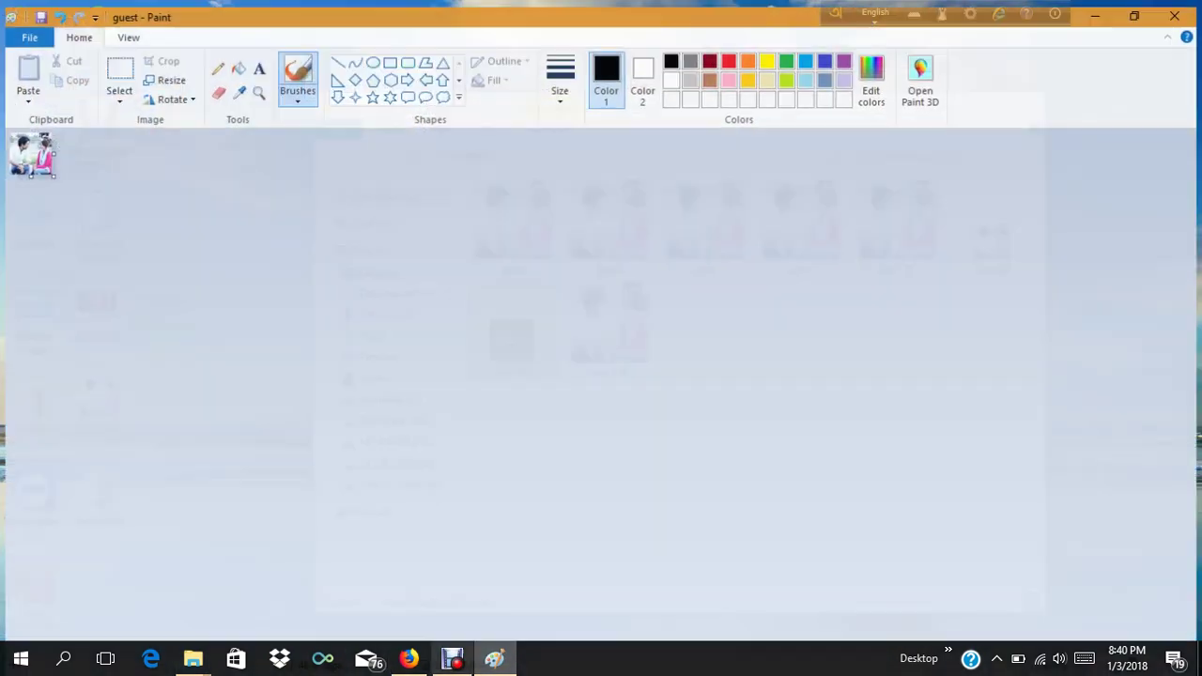
pyautogui.click(25, 30)
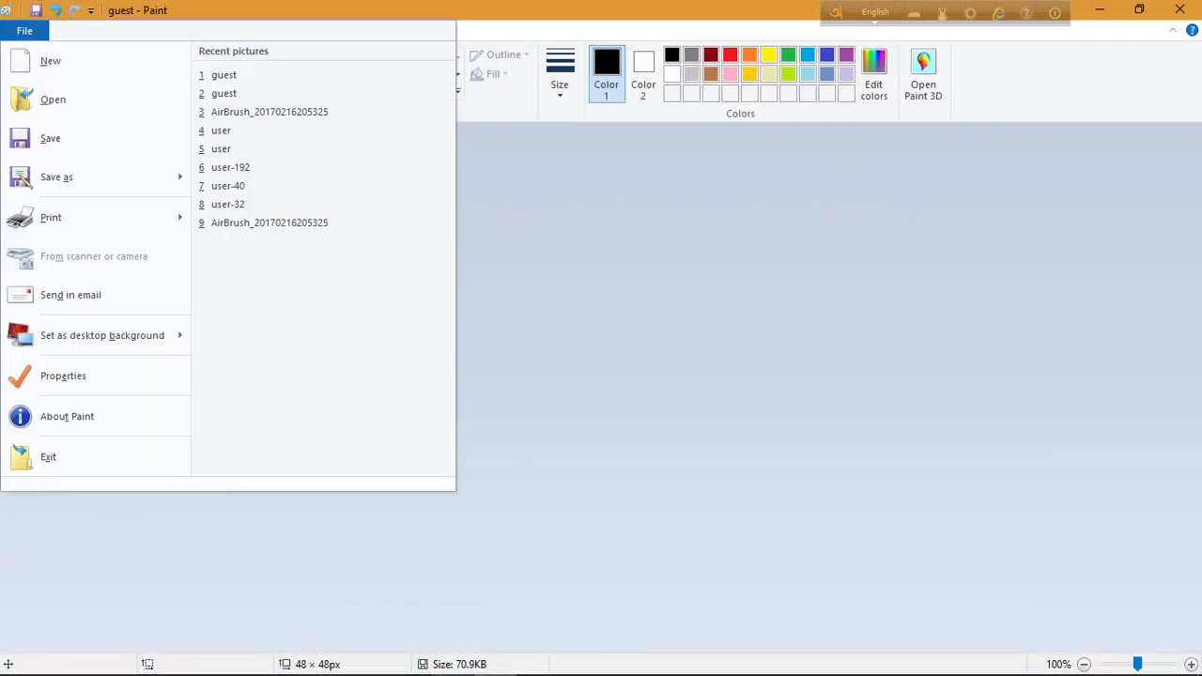
pyautogui.click(57, 177)
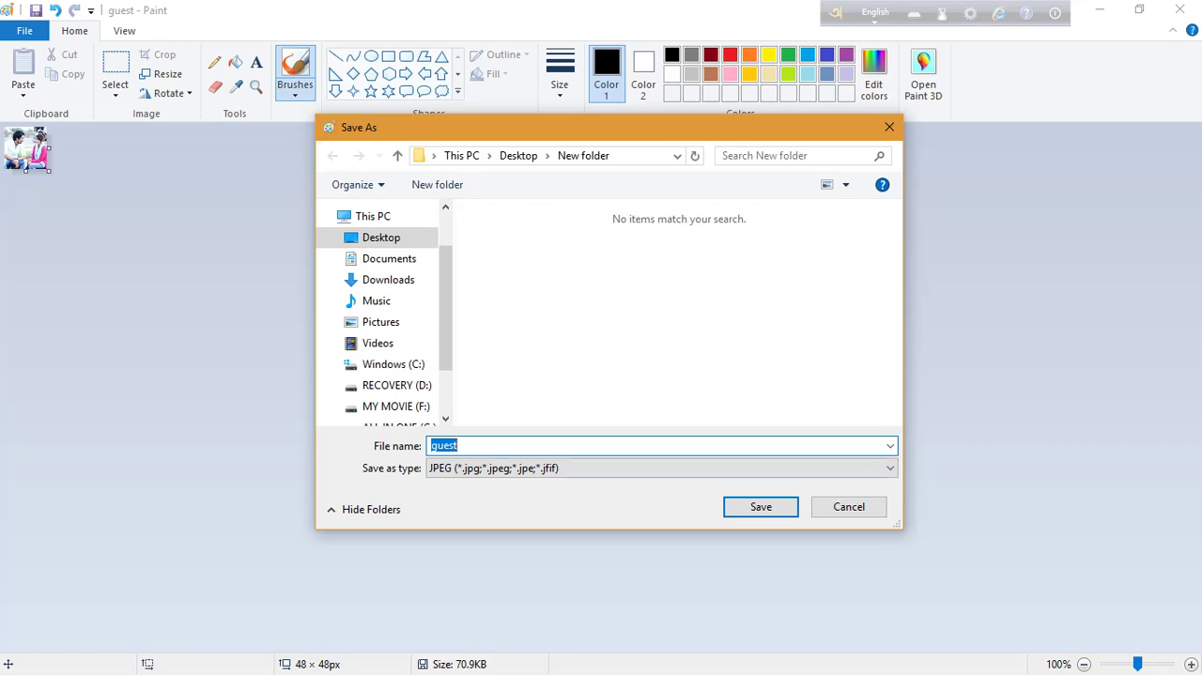
pyautogui.write('user')
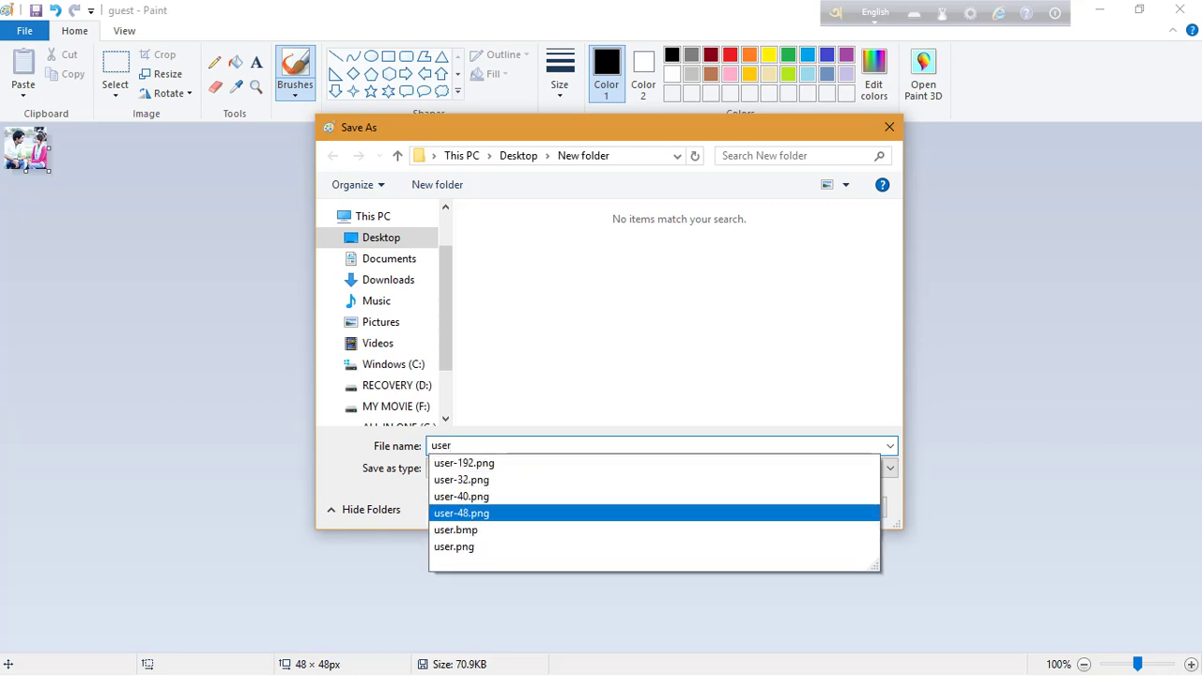
pyautogui.click(461, 513)
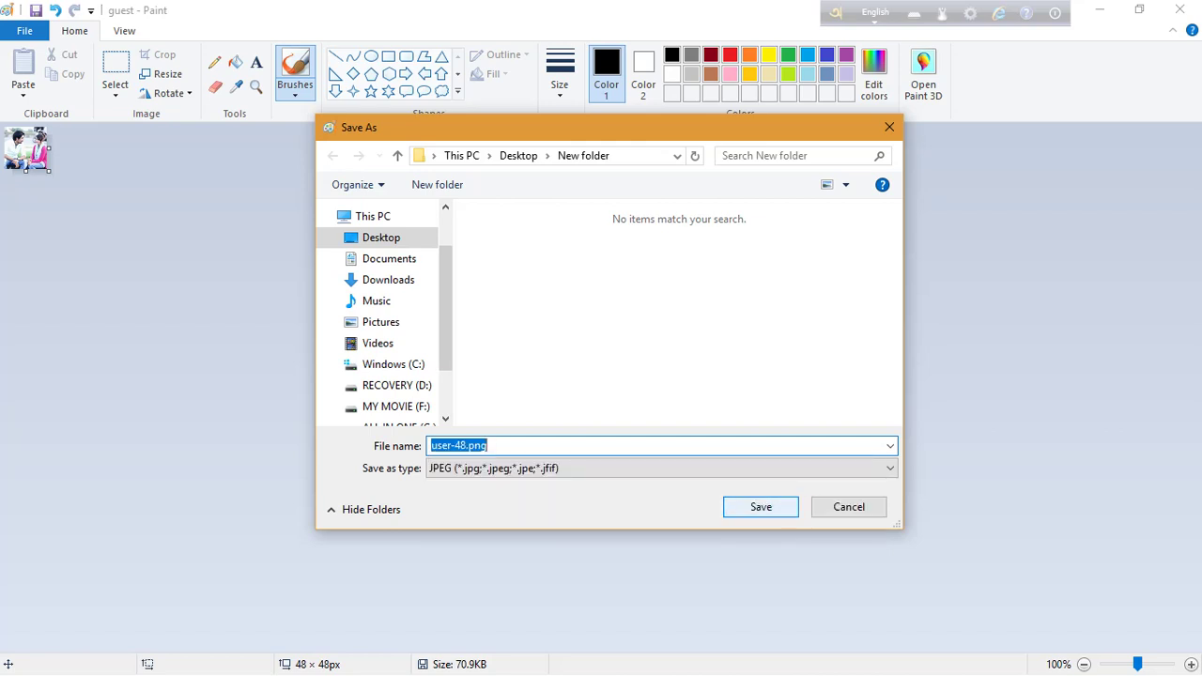
pyautogui.click(761, 506)
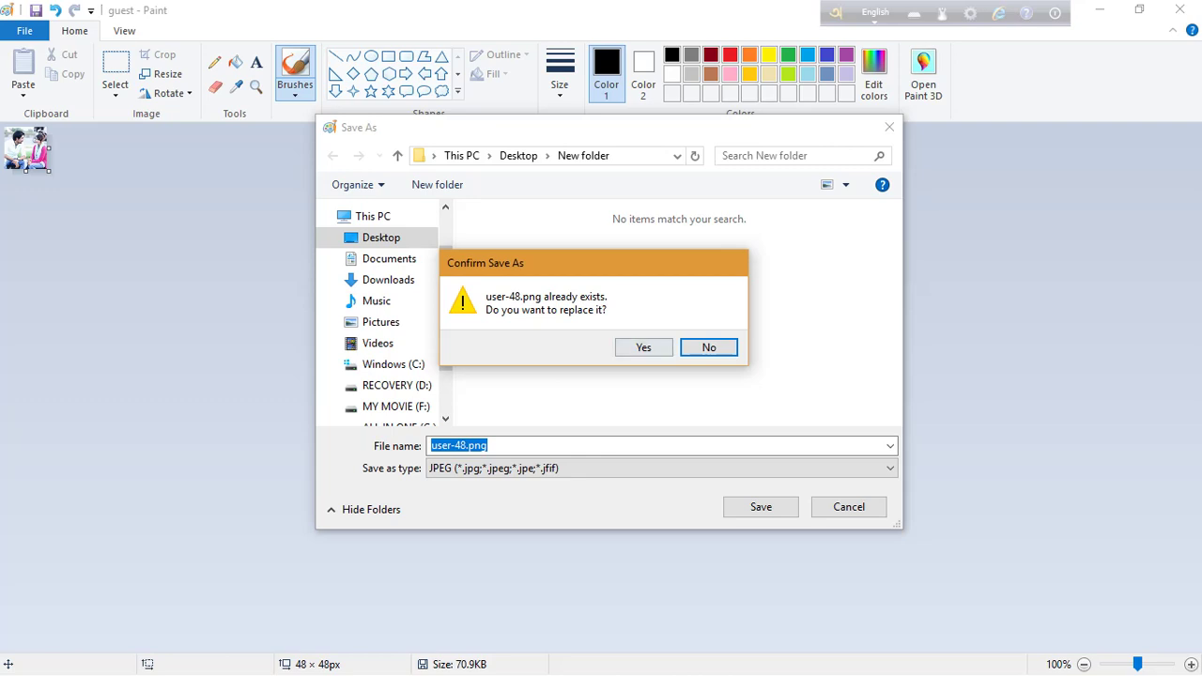
pyautogui.click(642, 345)
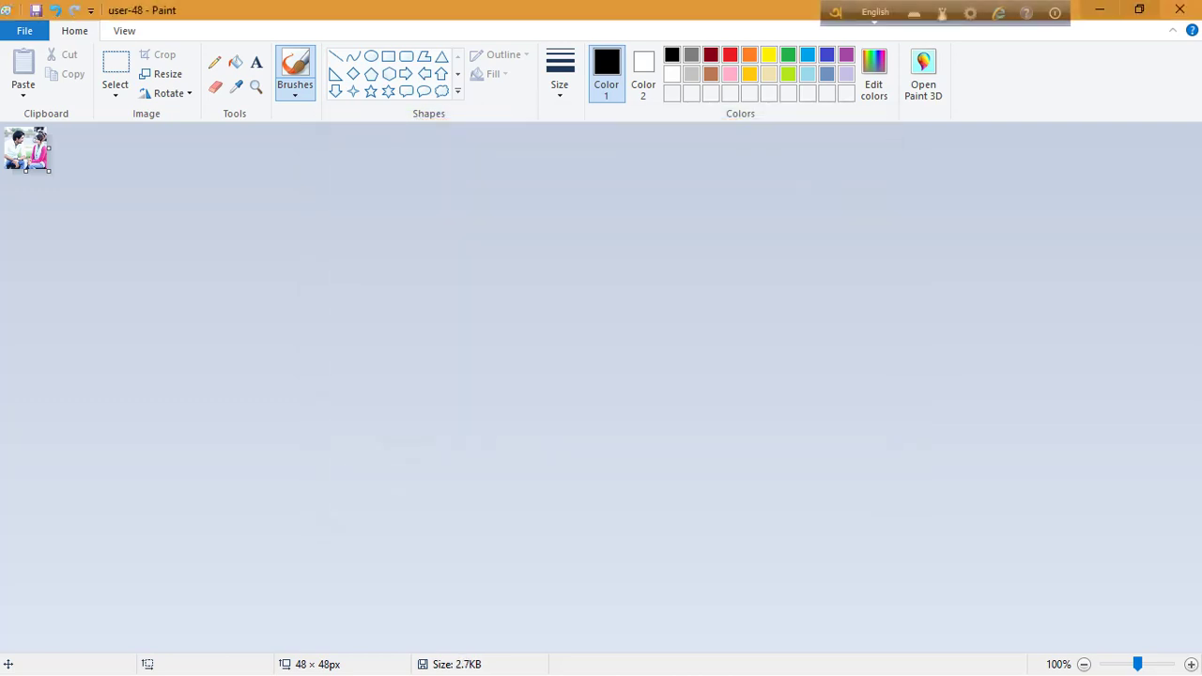
# Close Paint, then reposition the New folder window and refresh its contents
pyautogui.click(1180, 9)
pyautogui.click(805, 330)
pyautogui.rightClick(806, 331)
pyautogui.click(850, 427)
pyautogui.moveTo(690, 112); pyautogui.dragTo(583, 79)
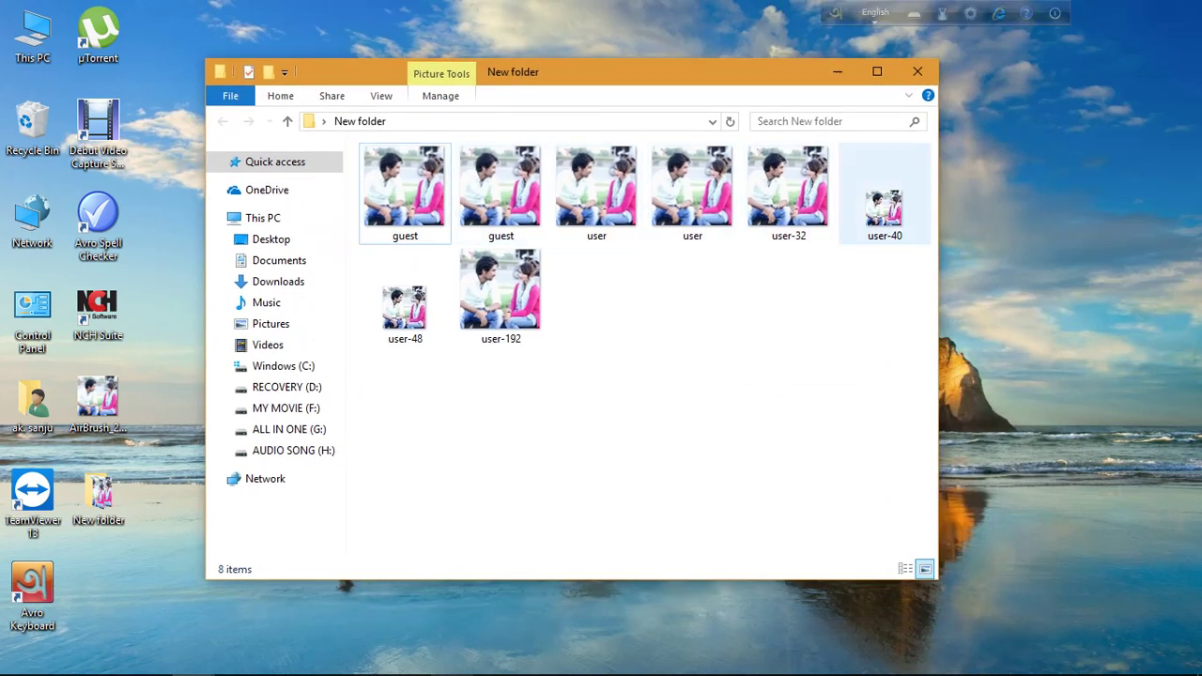
pyautogui.rightClick(592, 316)
pyautogui.click(631, 413)
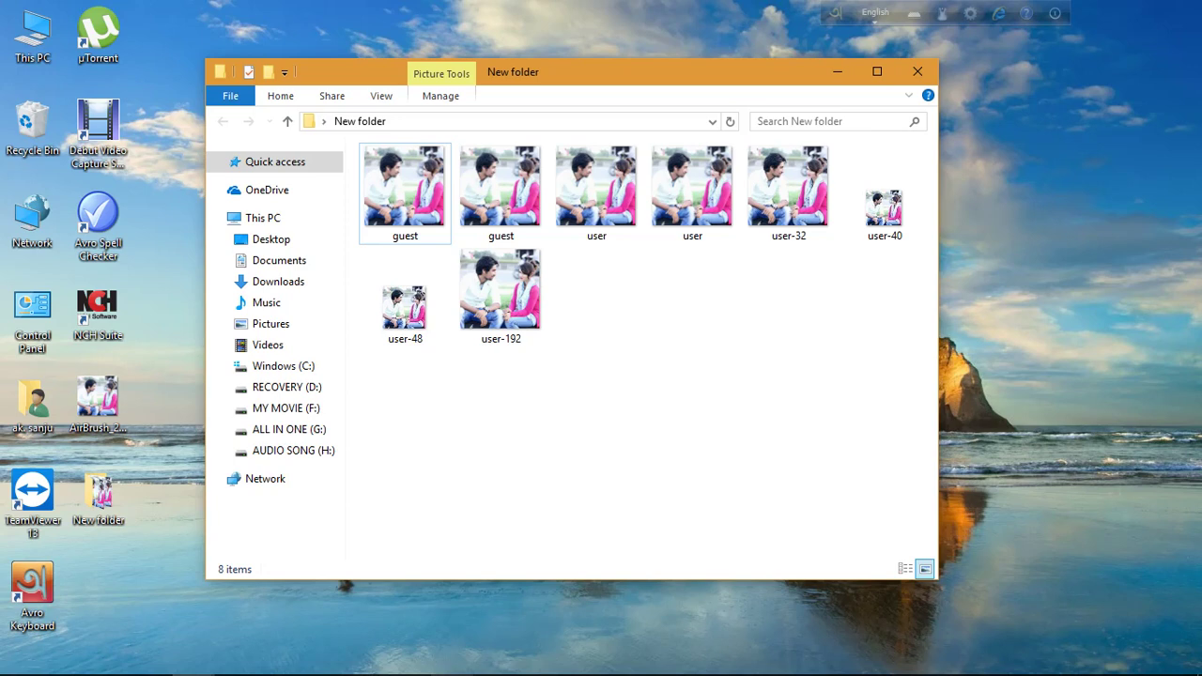
# Copy all eight pictures in New folder and close the folder window
pyautogui.moveTo(907, 396); pyautogui.dragTo(415, 184)
pyautogui.rightClick(414, 179)
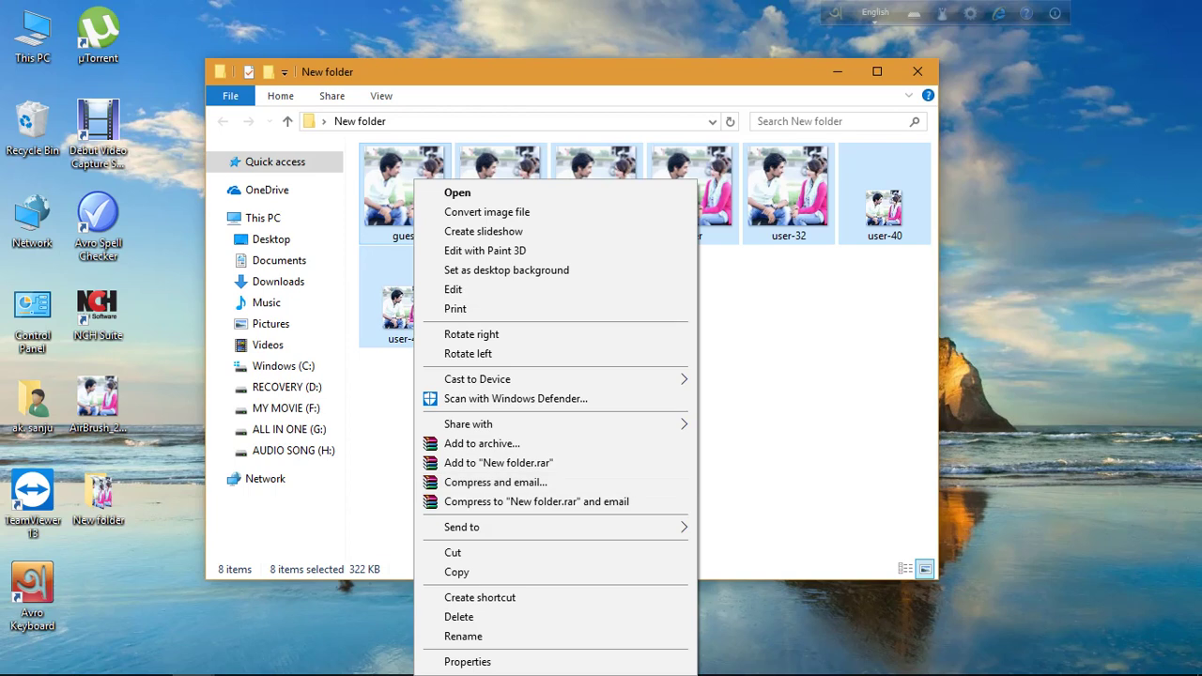
pyautogui.click(460, 571)
pyautogui.click(918, 72)
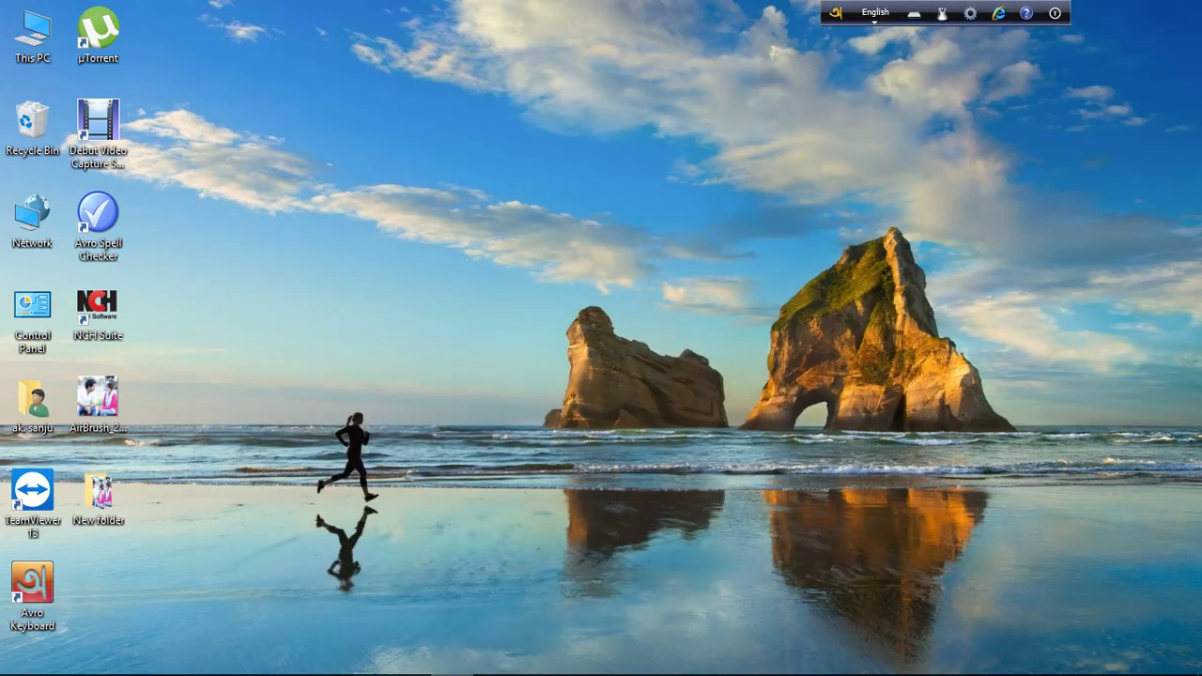
# Refresh the desktop and open the folder C:\ProgramData\Microsoft\User Account Pictures in a maximized window
pyautogui.rightClick(374, 274)
pyautogui.click(411, 351)
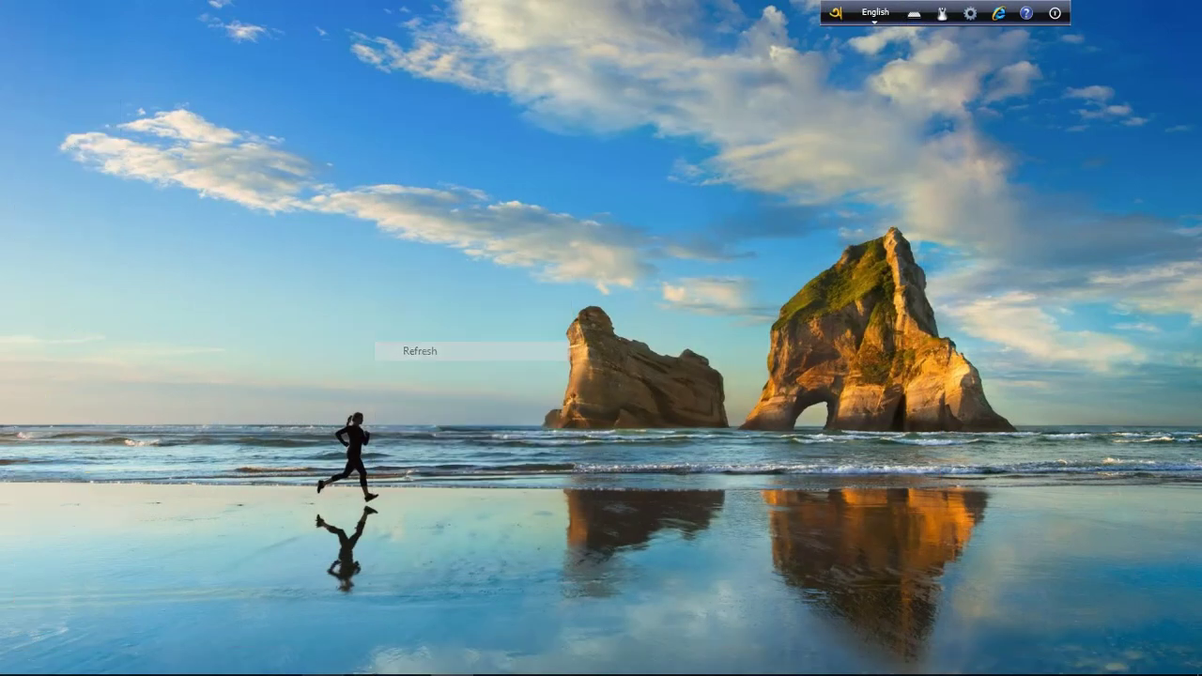
pyautogui.doubleClick(32, 36)
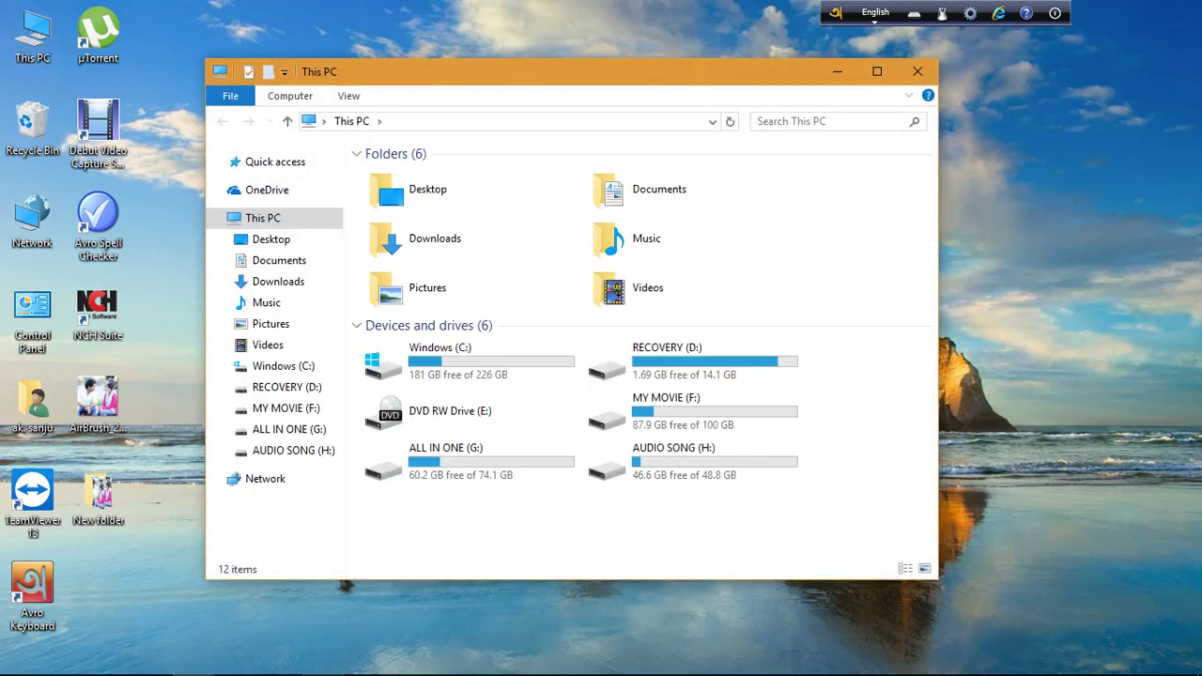
pyautogui.press('super+Up')
pyautogui.doubleClick(282, 249)
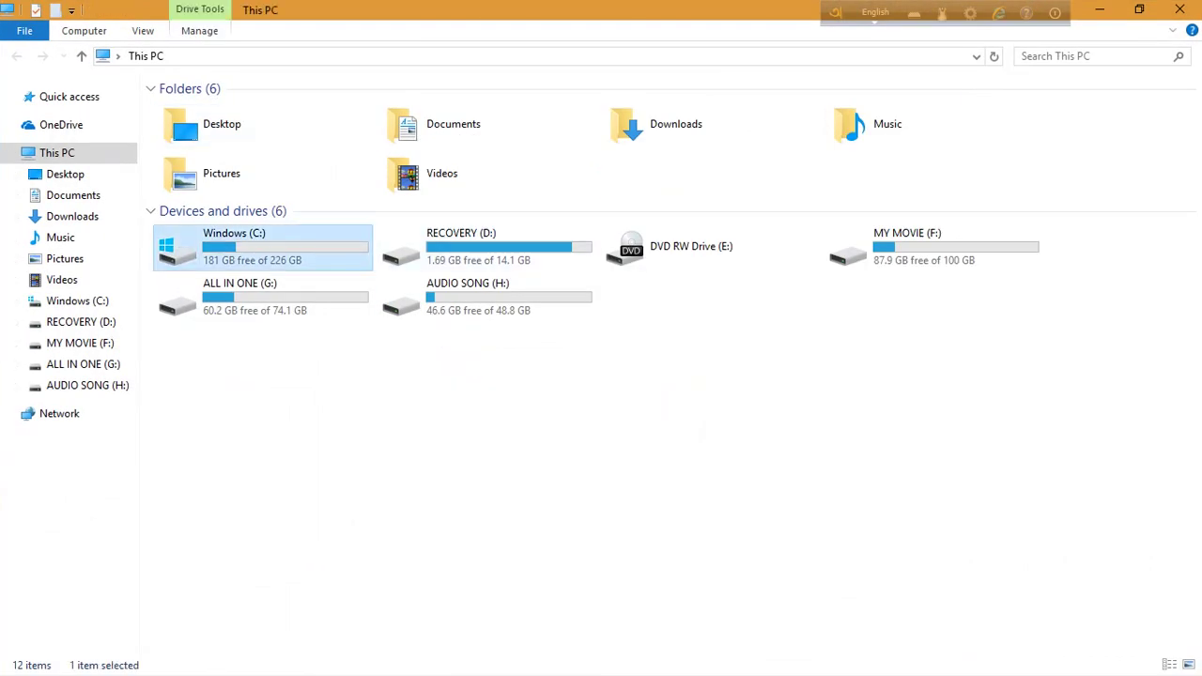
pyautogui.doubleClick(959, 132)
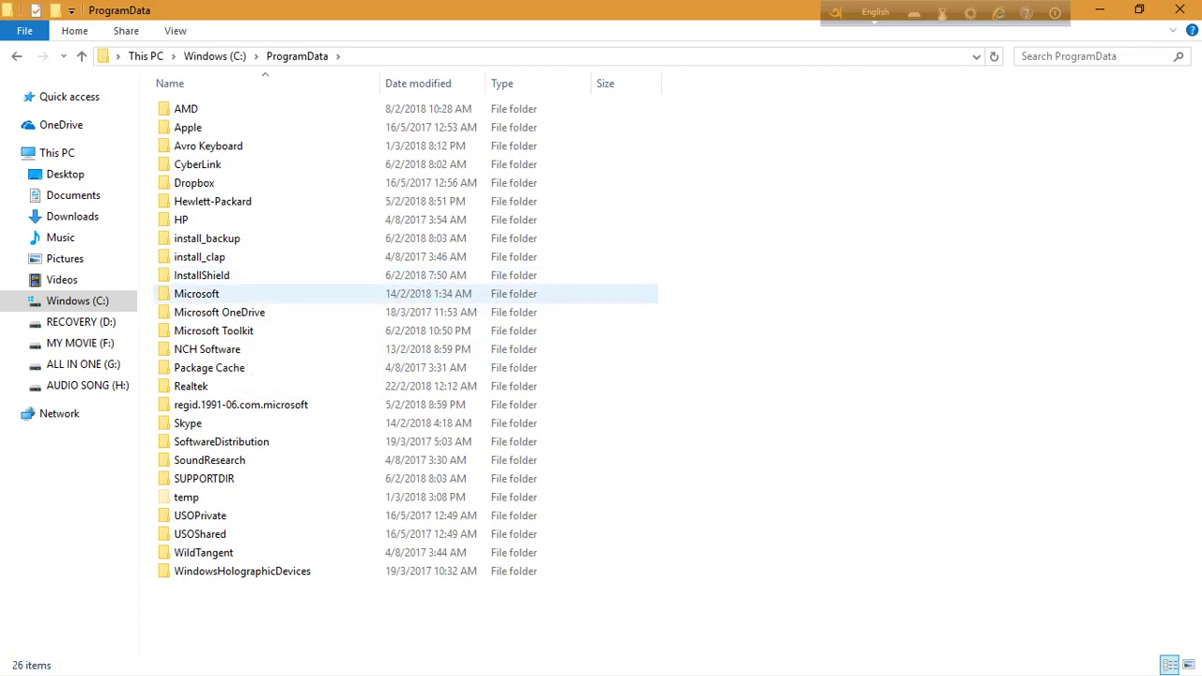
pyautogui.doubleClick(196, 293)
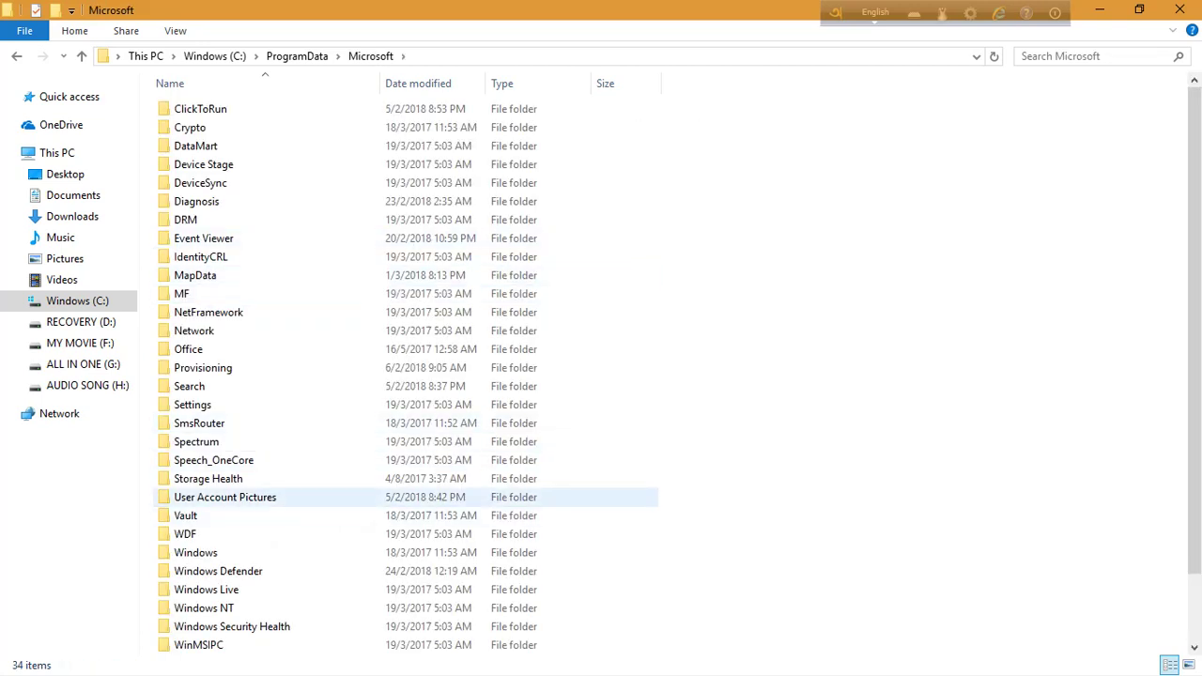
pyautogui.doubleClick(224, 497)
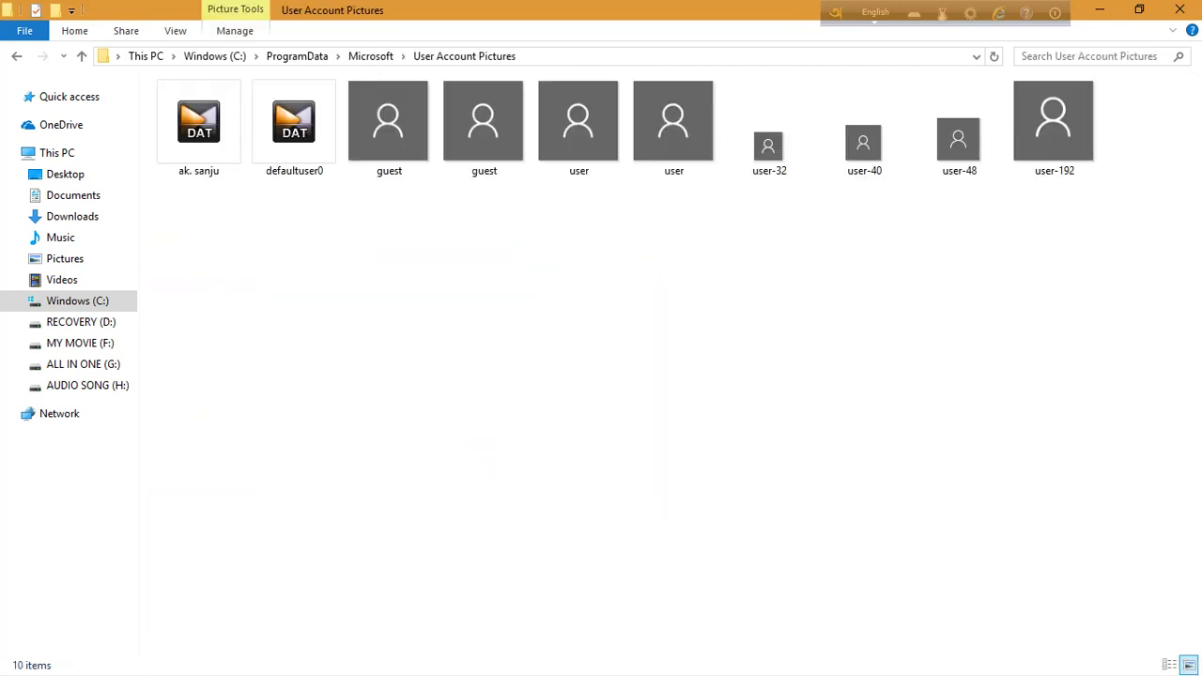
# Paste the copied pictures into User Account Pictures, replacing the same-named files and granting administrator permission for all items
pyautogui.rightClick(528, 261)
pyautogui.click(573, 408)
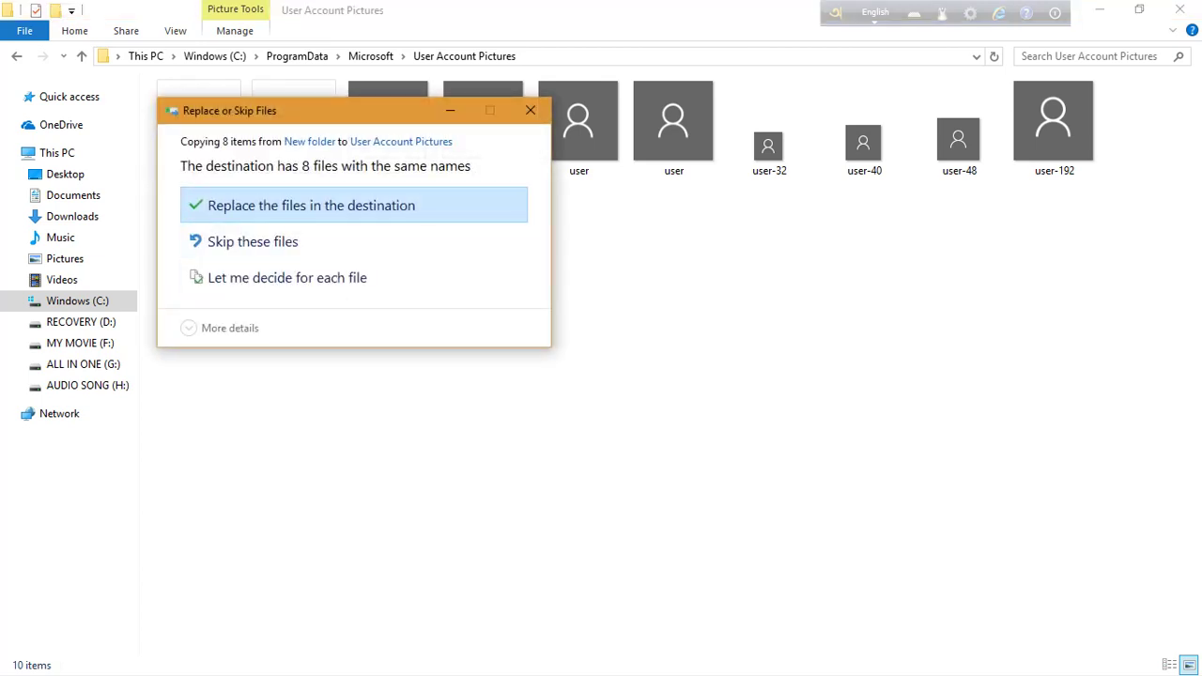
pyautogui.click(311, 205)
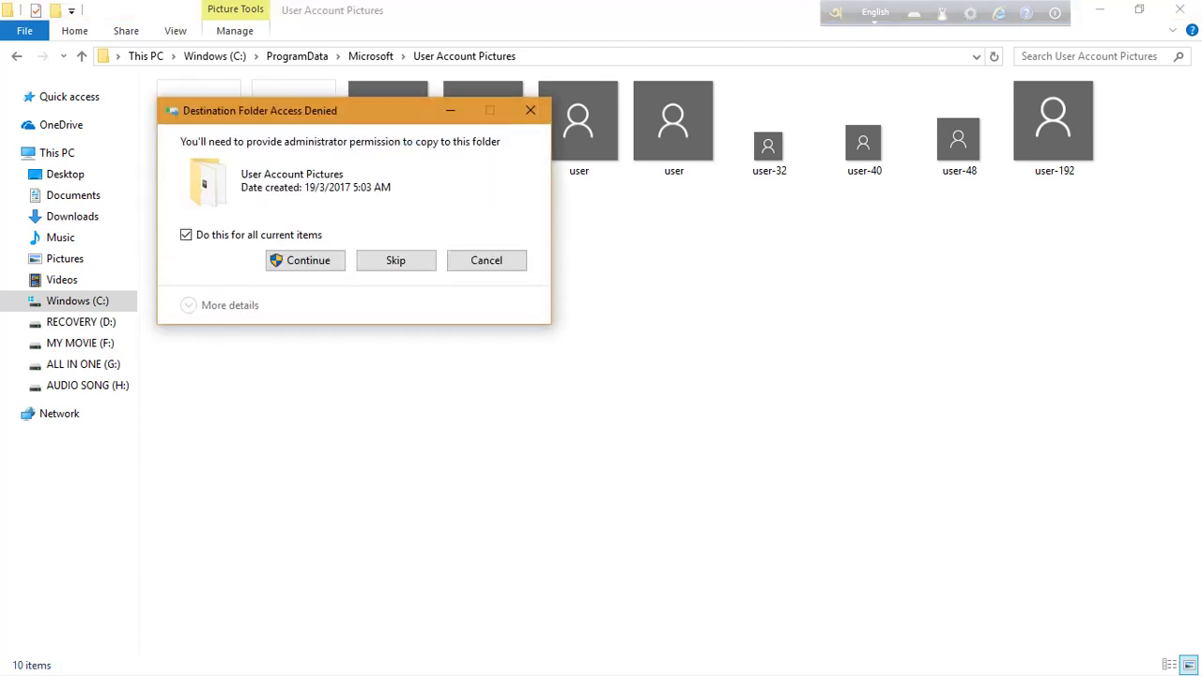
pyautogui.click(305, 260)
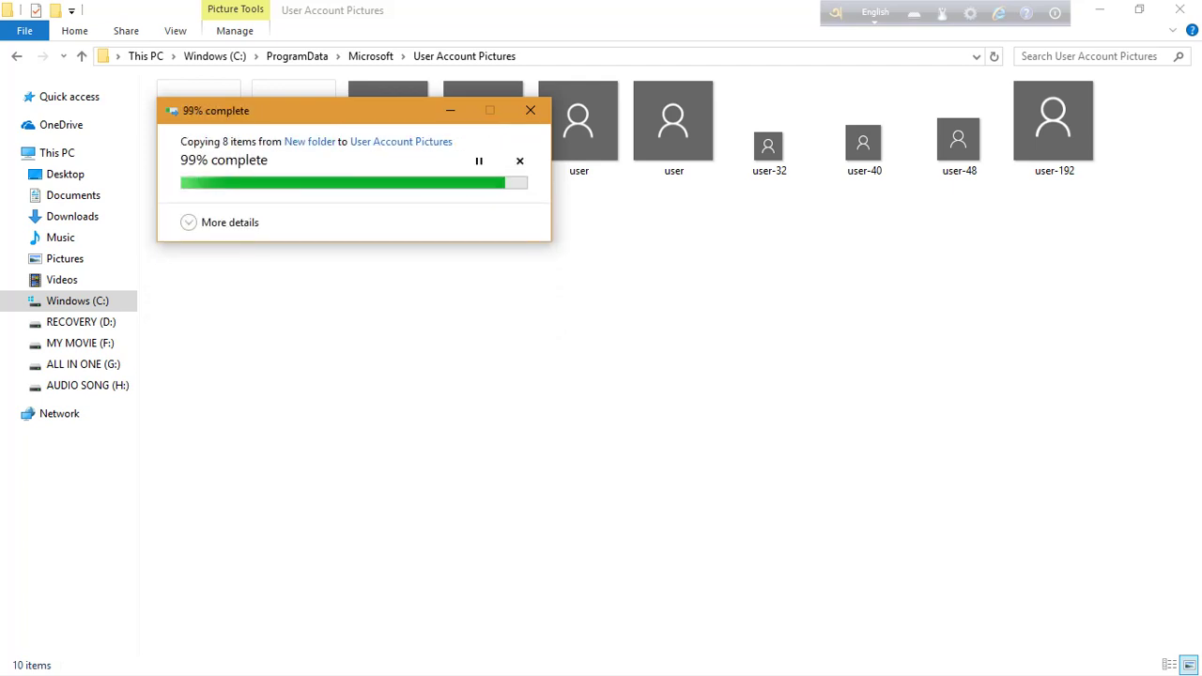
# Refresh the User Account Pictures folder repeatedly and close its window
pyautogui.rightClick(535, 227)
pyautogui.click(564, 322)
pyautogui.rightClick(417, 286)
pyautogui.click(464, 382)
pyautogui.rightClick(455, 294)
pyautogui.click(498, 391)
pyautogui.rightClick(442, 305)
pyautogui.click(489, 399)
pyautogui.rightClick(442, 304)
pyautogui.click(488, 399)
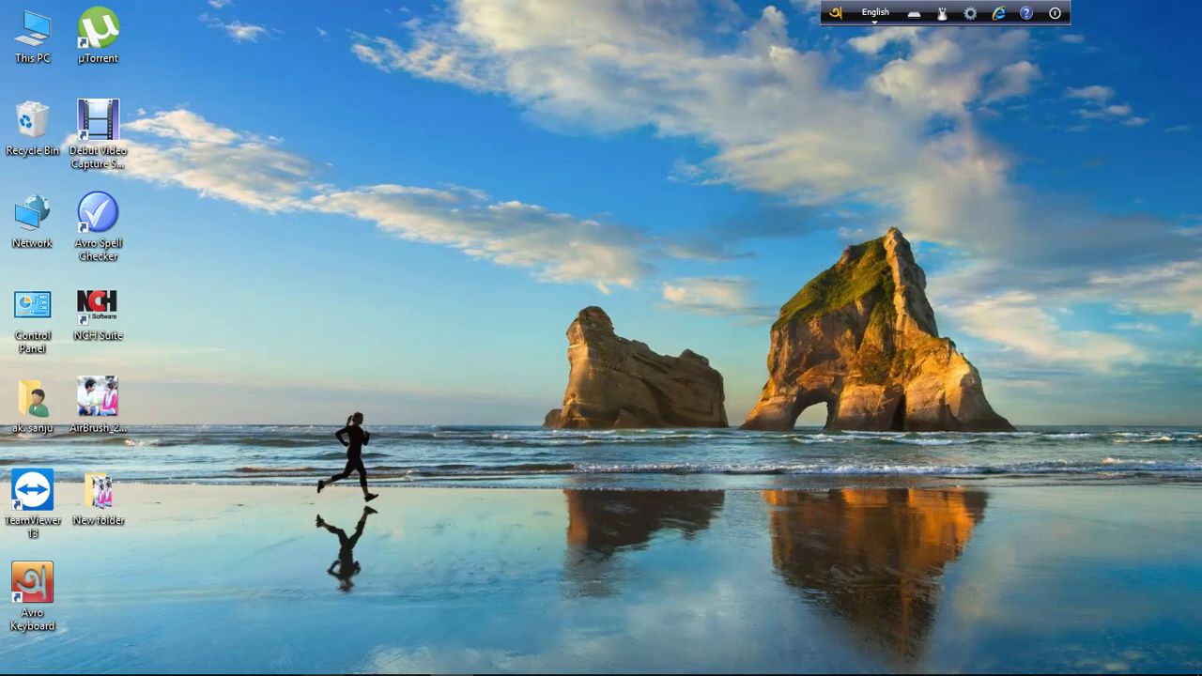
pyautogui.moveTo(323, 673)
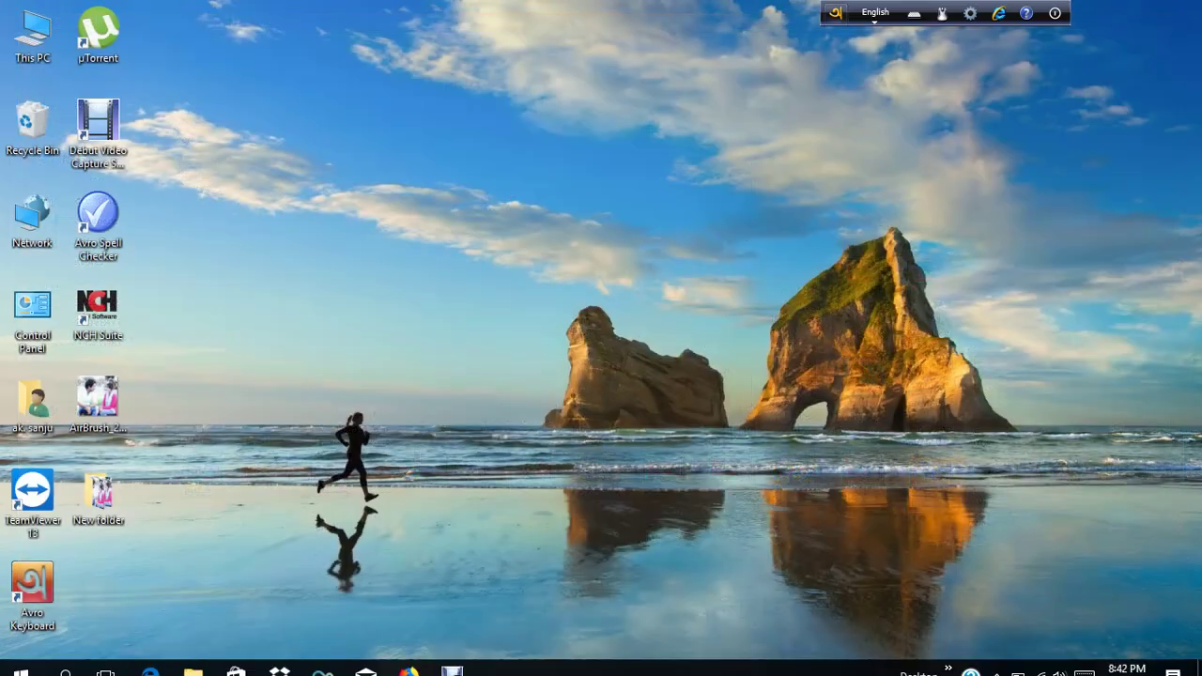
pyautogui.rightClick(242, 151)
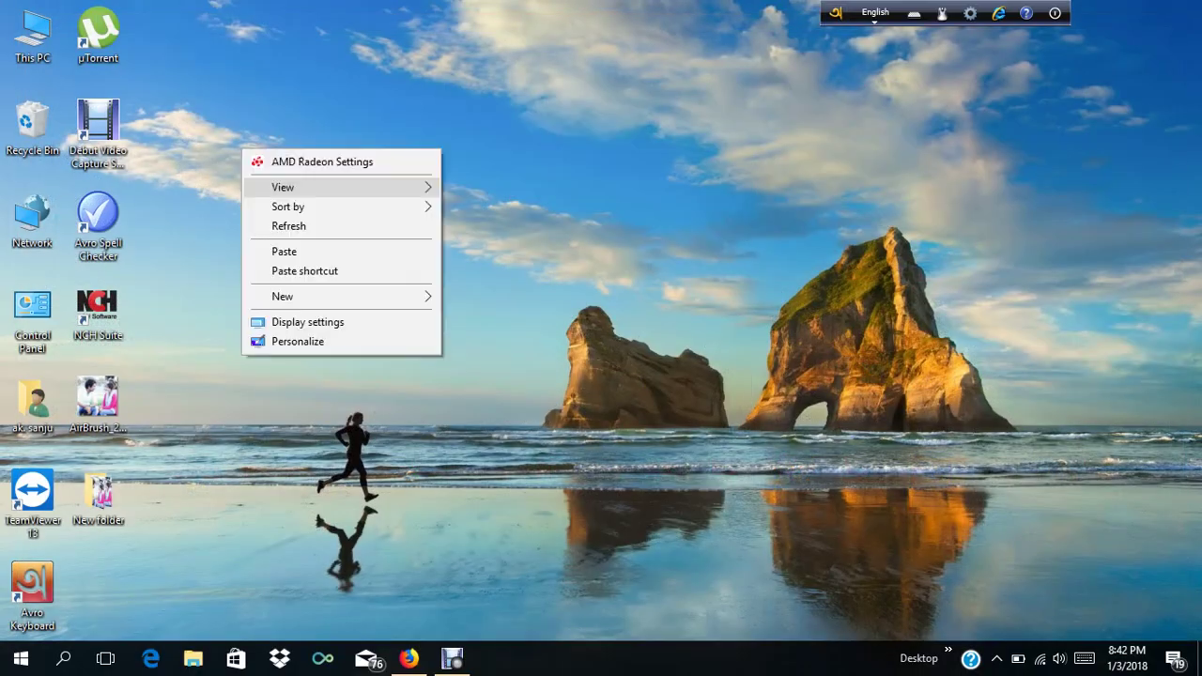
pyautogui.click(289, 225)
pyautogui.rightClick(306, 165)
pyautogui.click(352, 241)
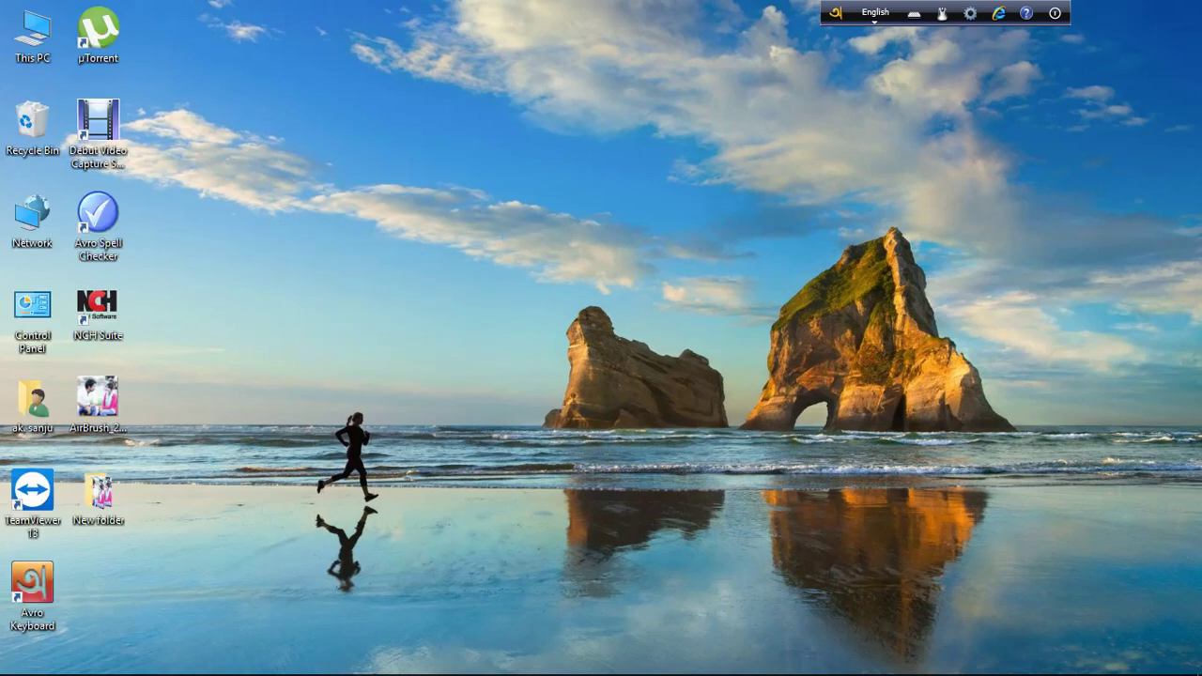
# Open the Your info page of the account settings to check the account picture, and close Settings
pyautogui.click(20, 658)
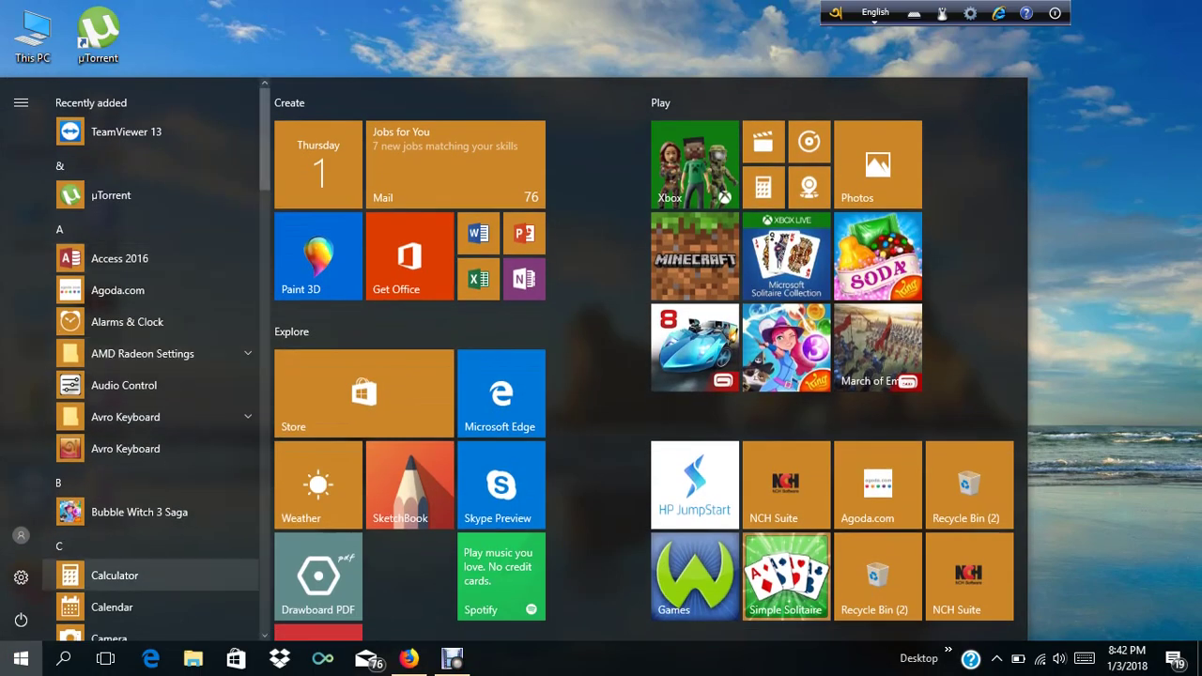
pyautogui.click(20, 535)
pyautogui.click(70, 432)
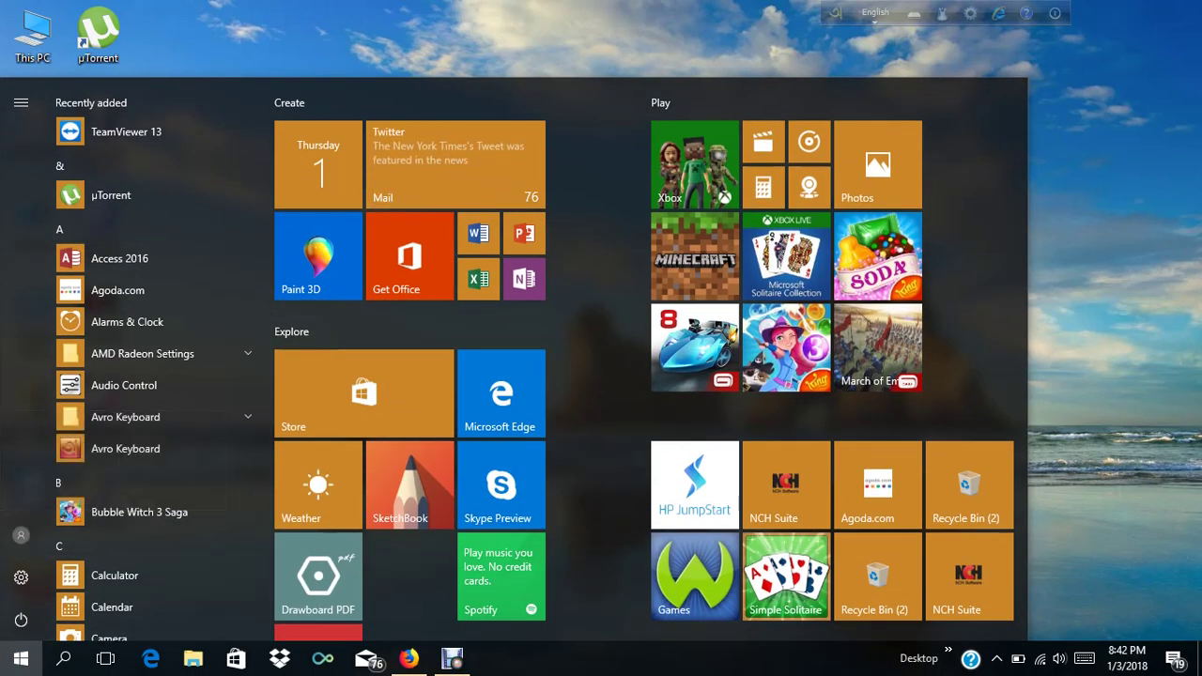
pyautogui.click(21, 577)
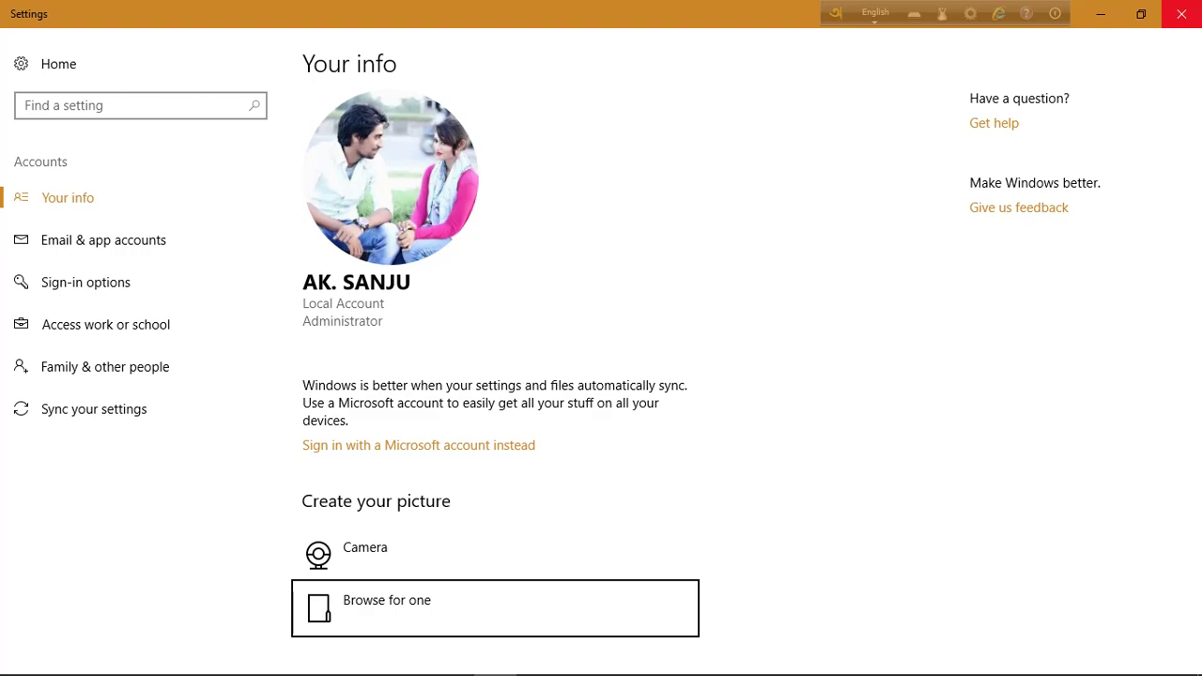
pyautogui.click(1180, 13)
# Refresh the desktop and switch to the YouTube search results in Firefox
pyautogui.rightClick(784, 168)
pyautogui.click(827, 246)
pyautogui.rightClick(538, 167)
pyautogui.click(578, 246)
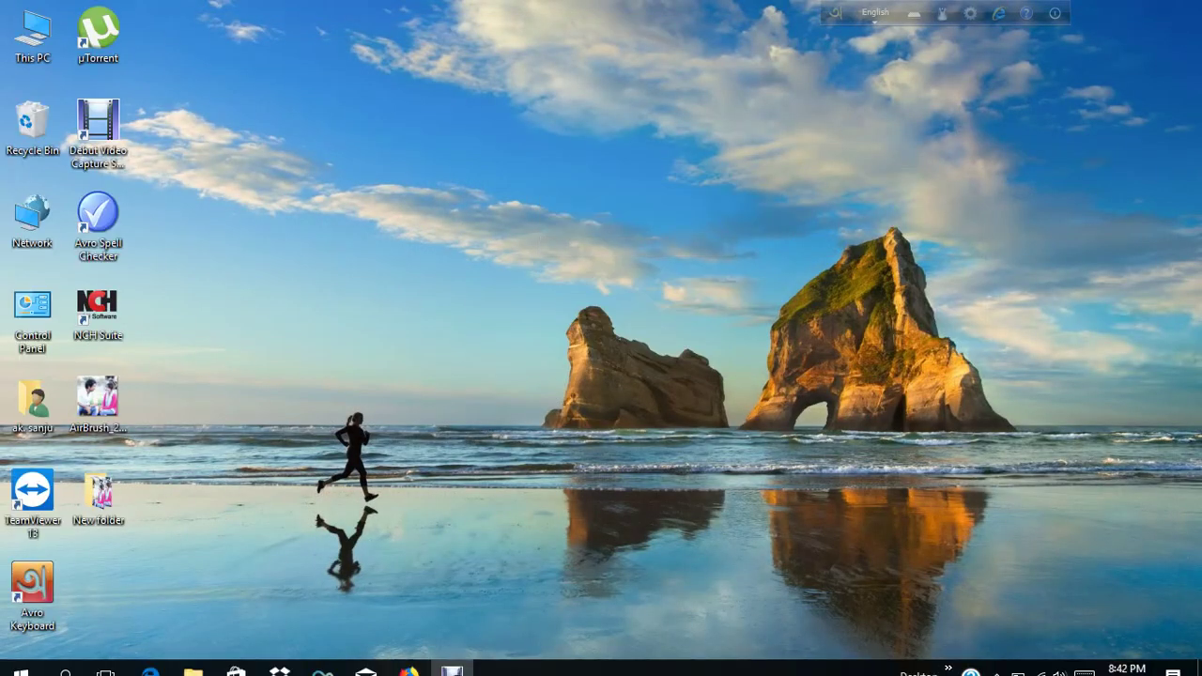
pyautogui.click(409, 658)
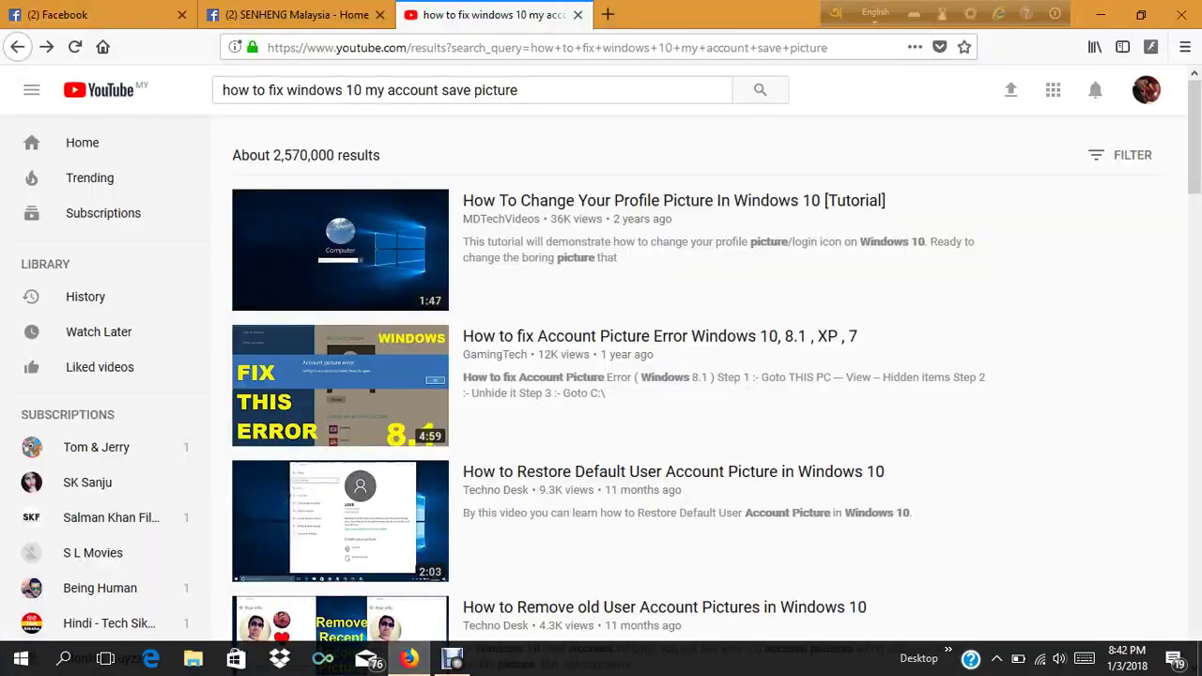